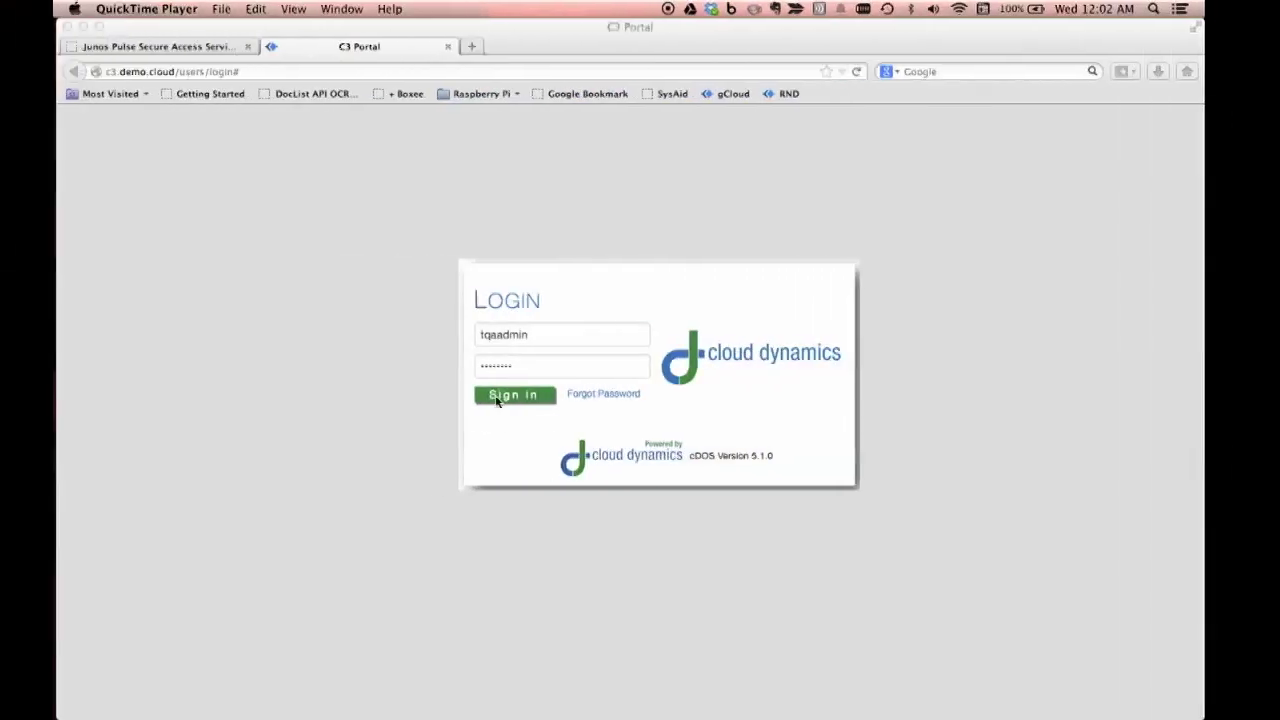
Step: Start playback of the paused cloud portal demo recording
{"action": "mouse_move", "coordinate": [515, 490]}
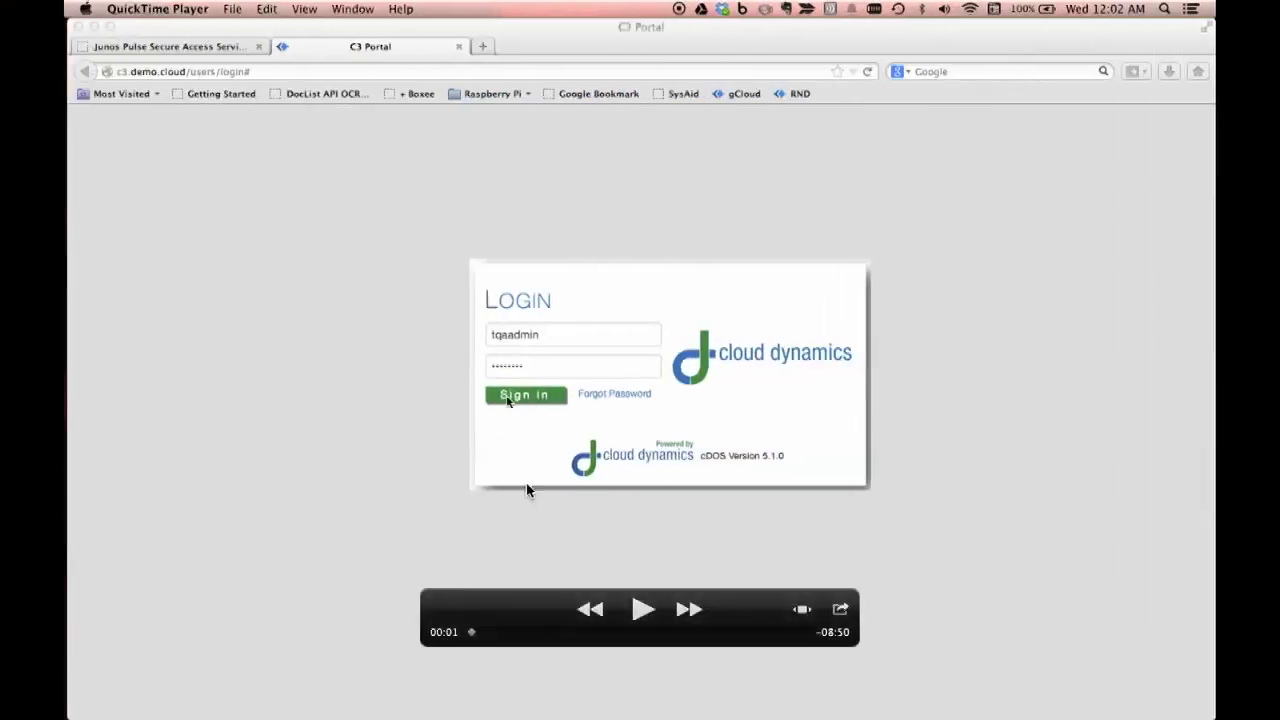
{"action": "left_click", "coordinate": [645, 617]}
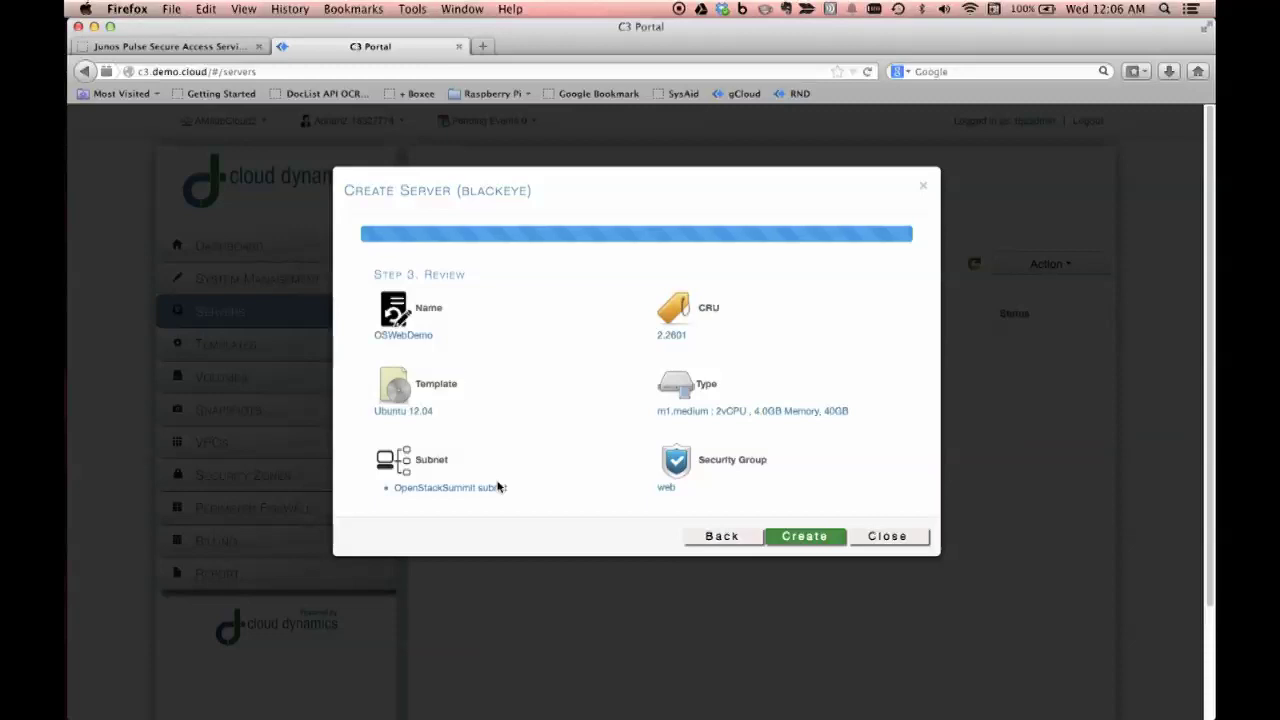
Step: Create the reviewed OSWebDemo server with Ubuntu 12.04 and the m1.medium type, and view its server details
{"action": "left_click", "coordinate": [801, 537]}
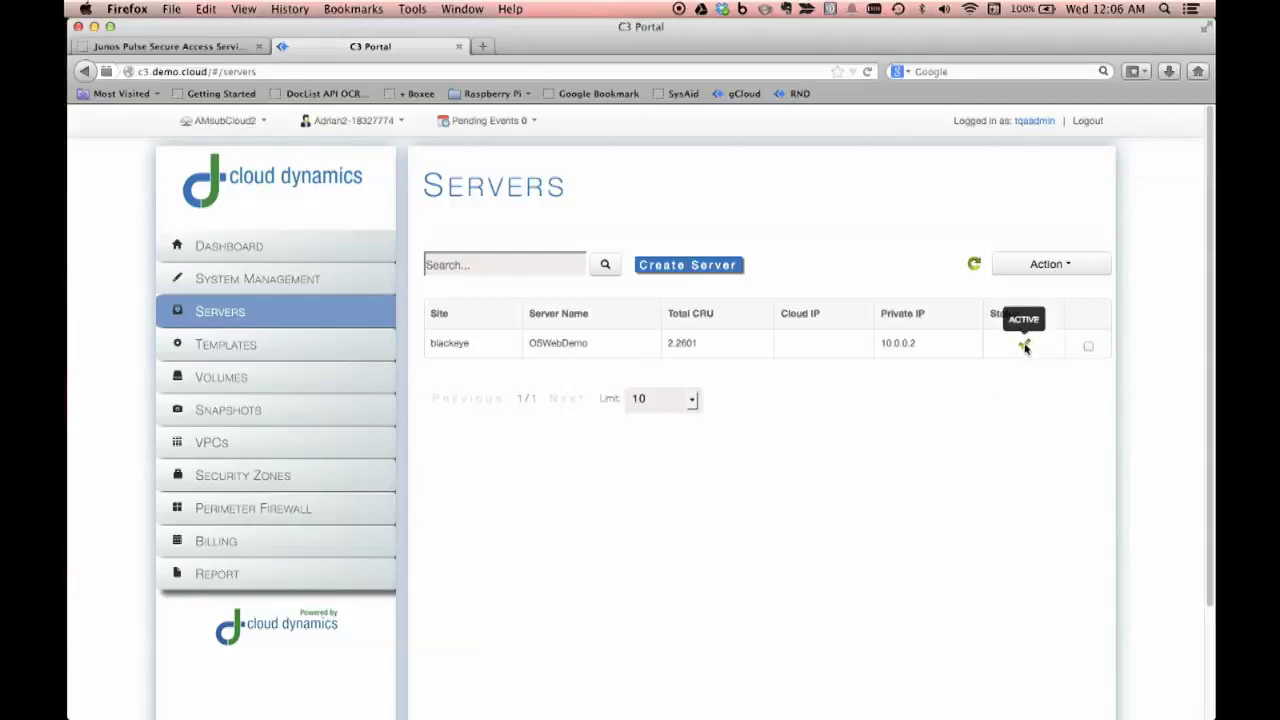
{"action": "left_click", "coordinate": [1066, 270]}
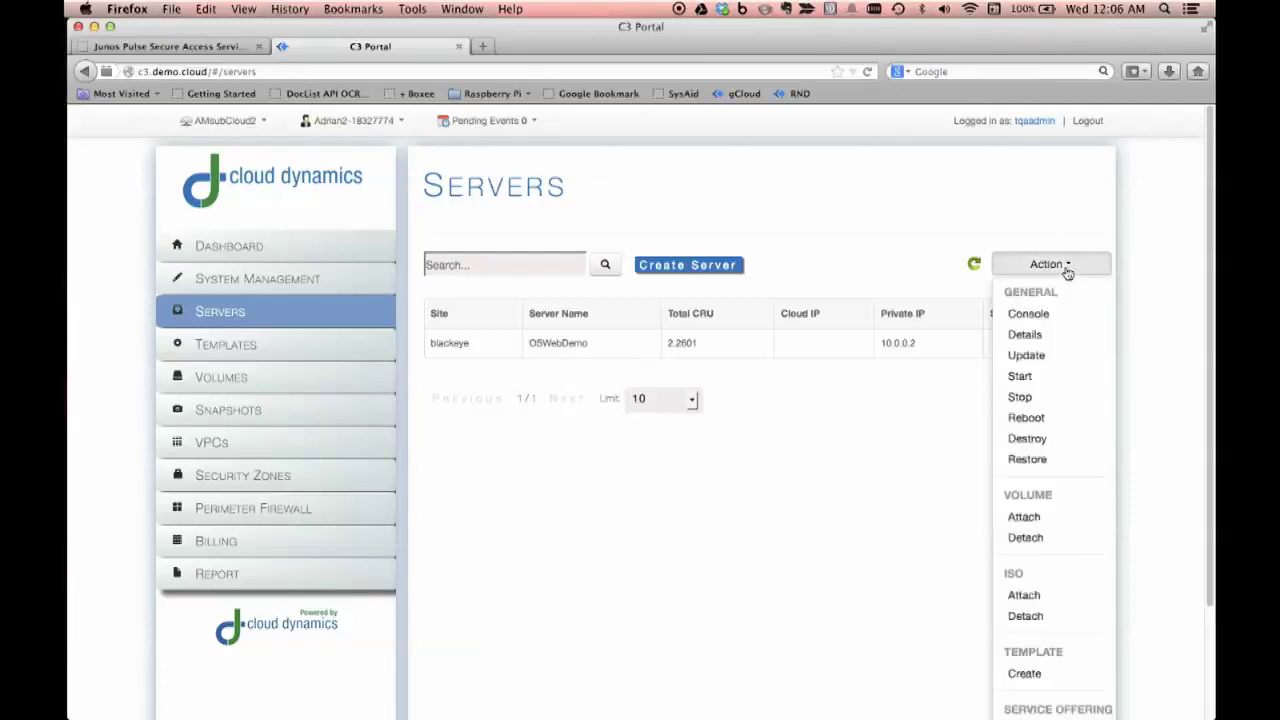
{"action": "left_click", "coordinate": [1030, 342]}
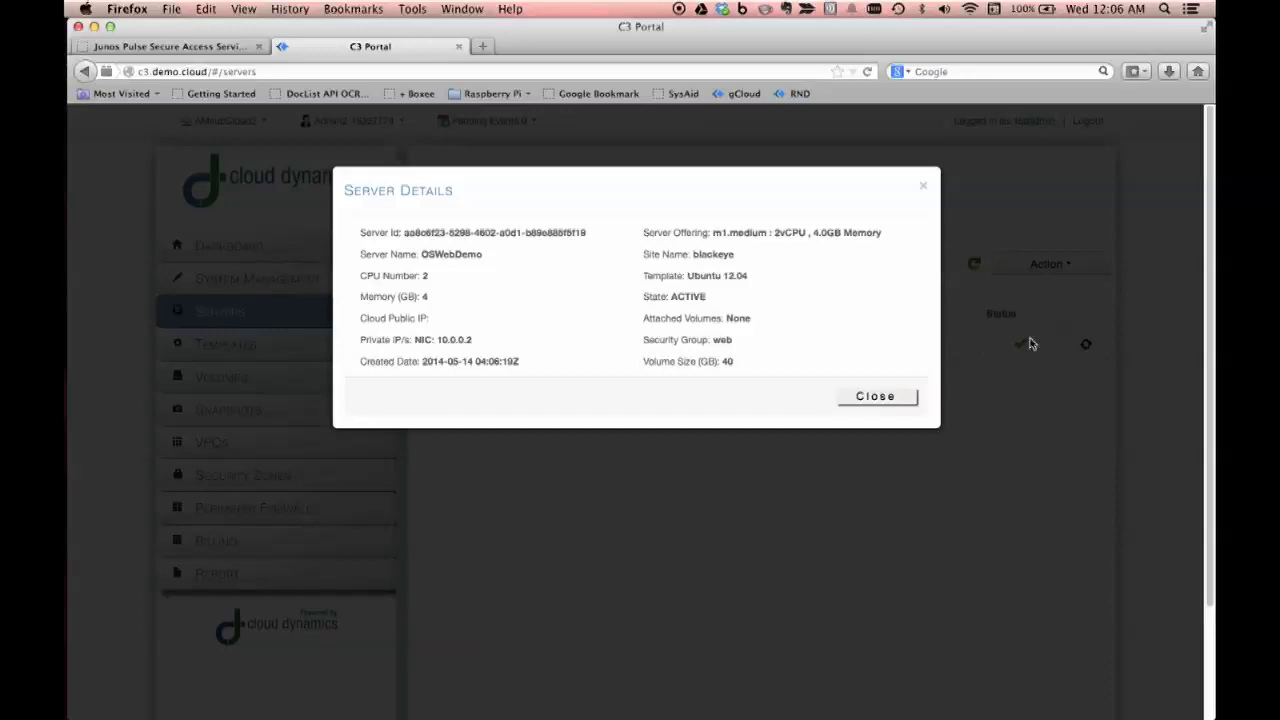
{"action": "left_click", "coordinate": [875, 397]}
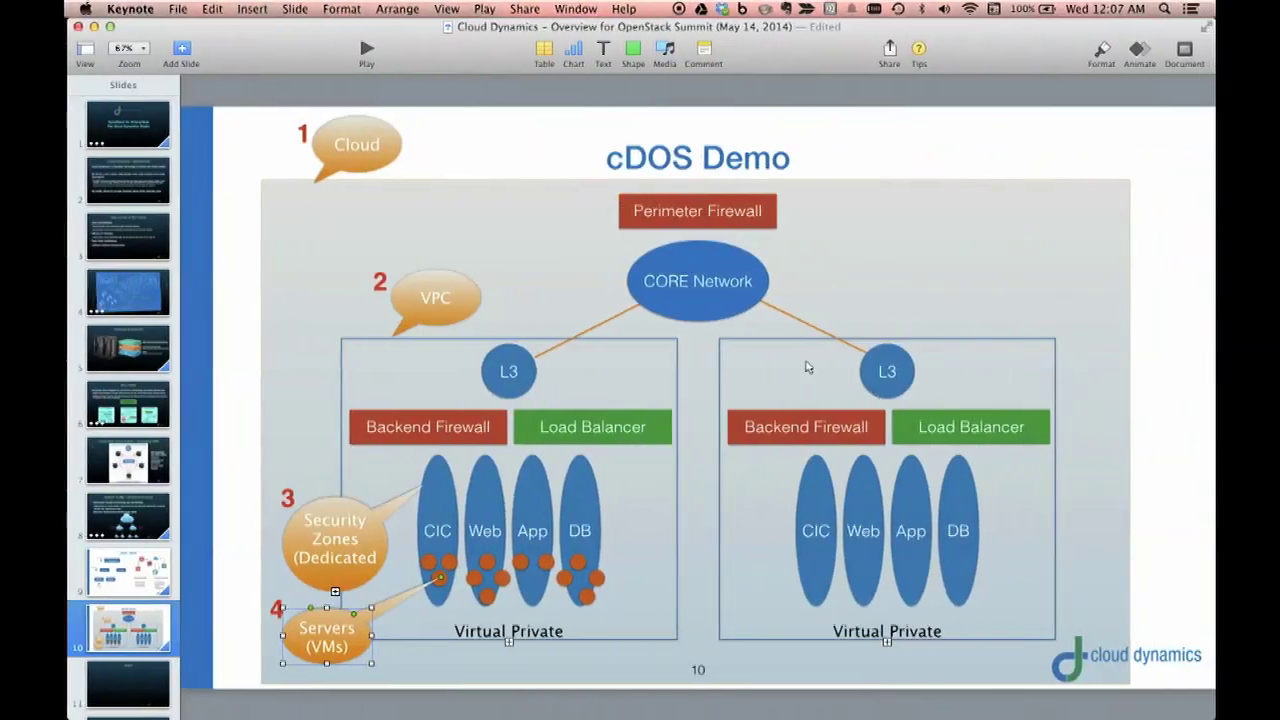
Step: Point out CORE Network on the Keynote slide and, in the C3 Portal, enable internet for the OpenStackSummit subnet security zone
{"action": "left_click", "coordinate": [689, 287]}
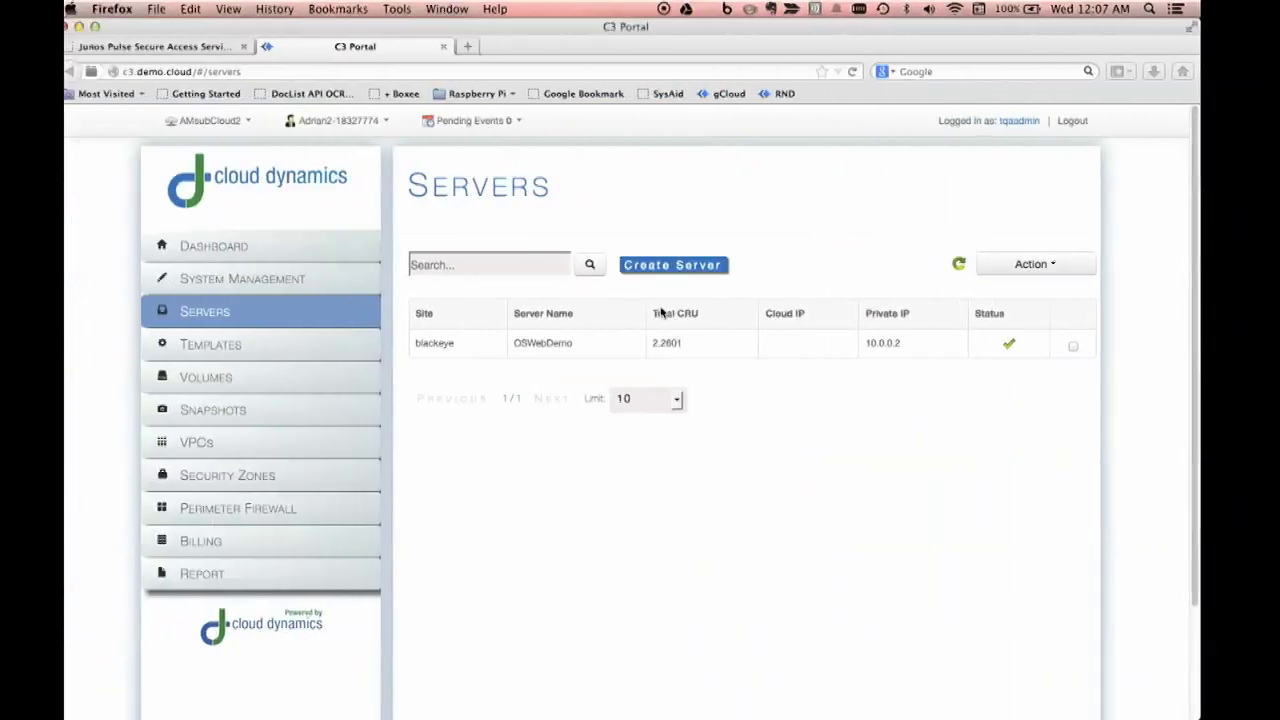
{"action": "left_click", "coordinate": [316, 481]}
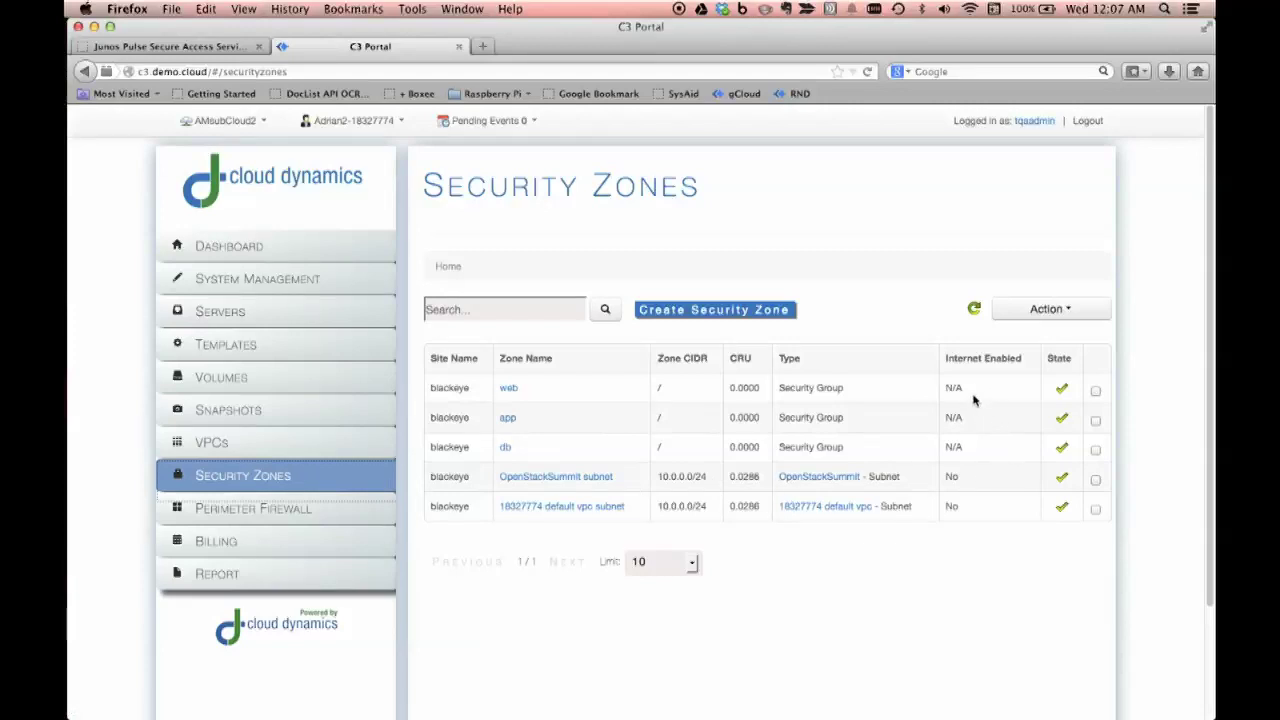
{"action": "left_click_drag", "start_coordinate": [946, 358], "coordinate": [1022, 360]}
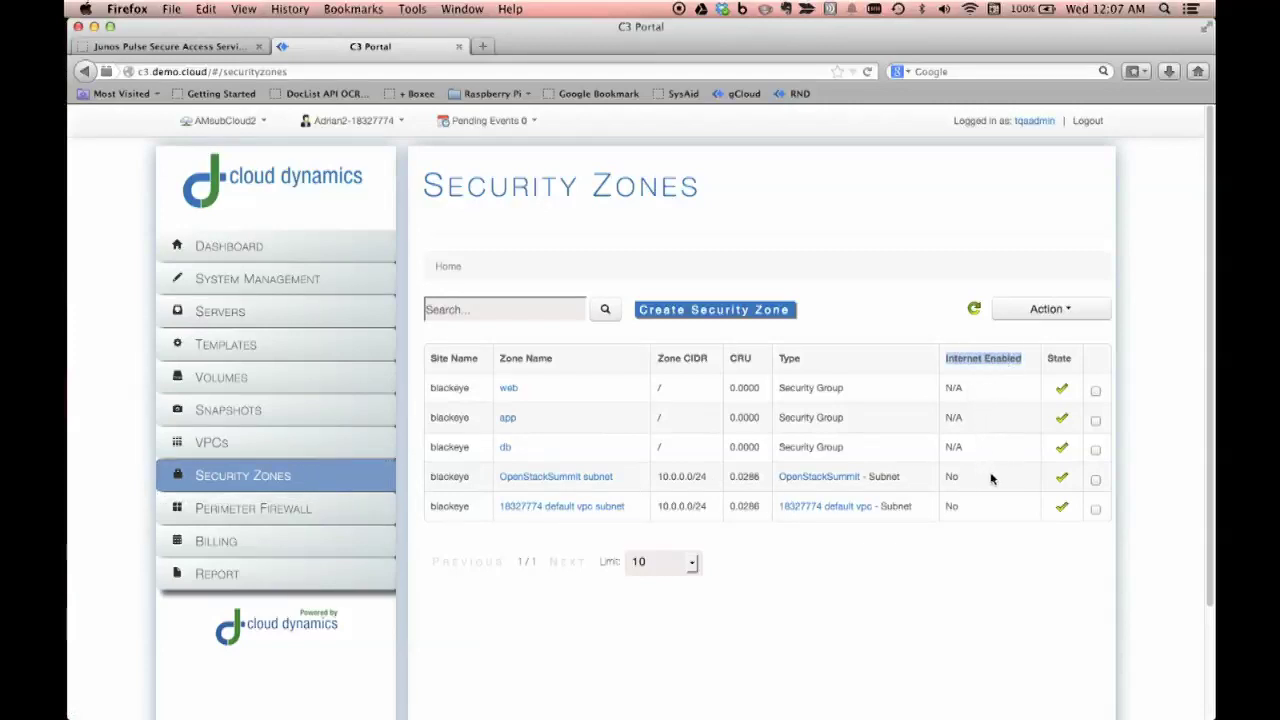
{"action": "left_click", "coordinate": [1097, 489]}
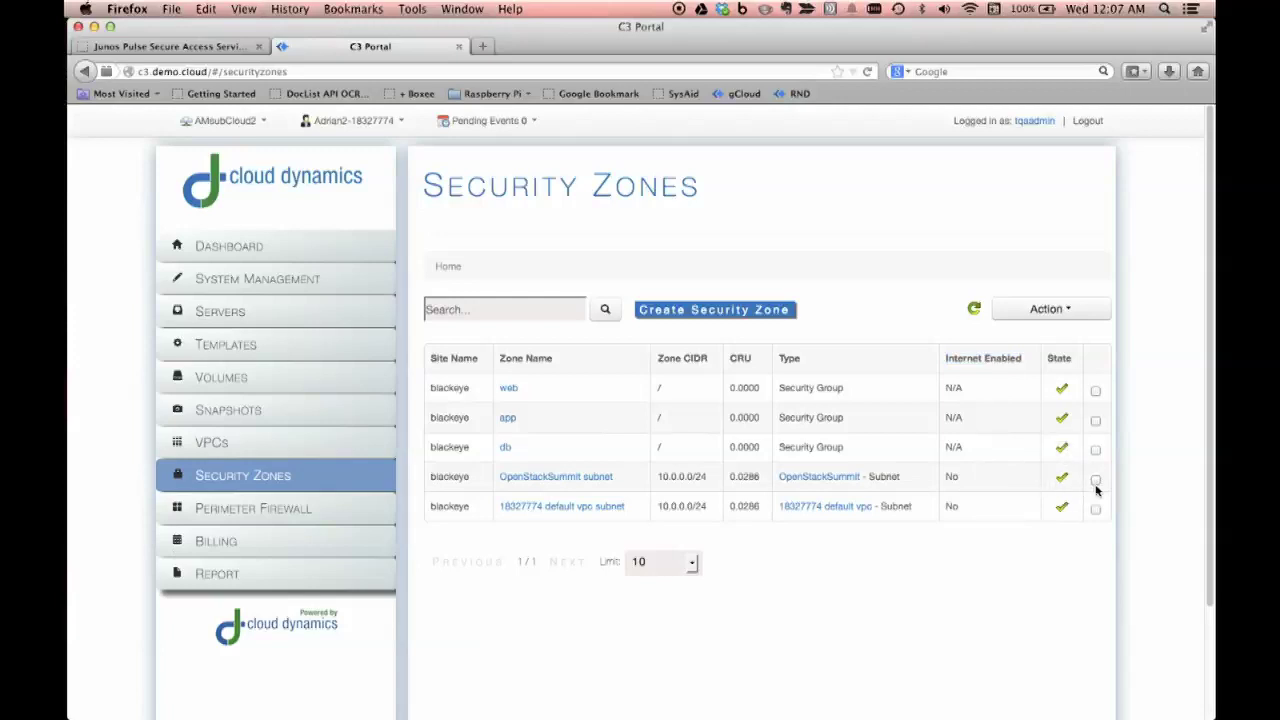
{"action": "left_click", "coordinate": [1095, 481]}
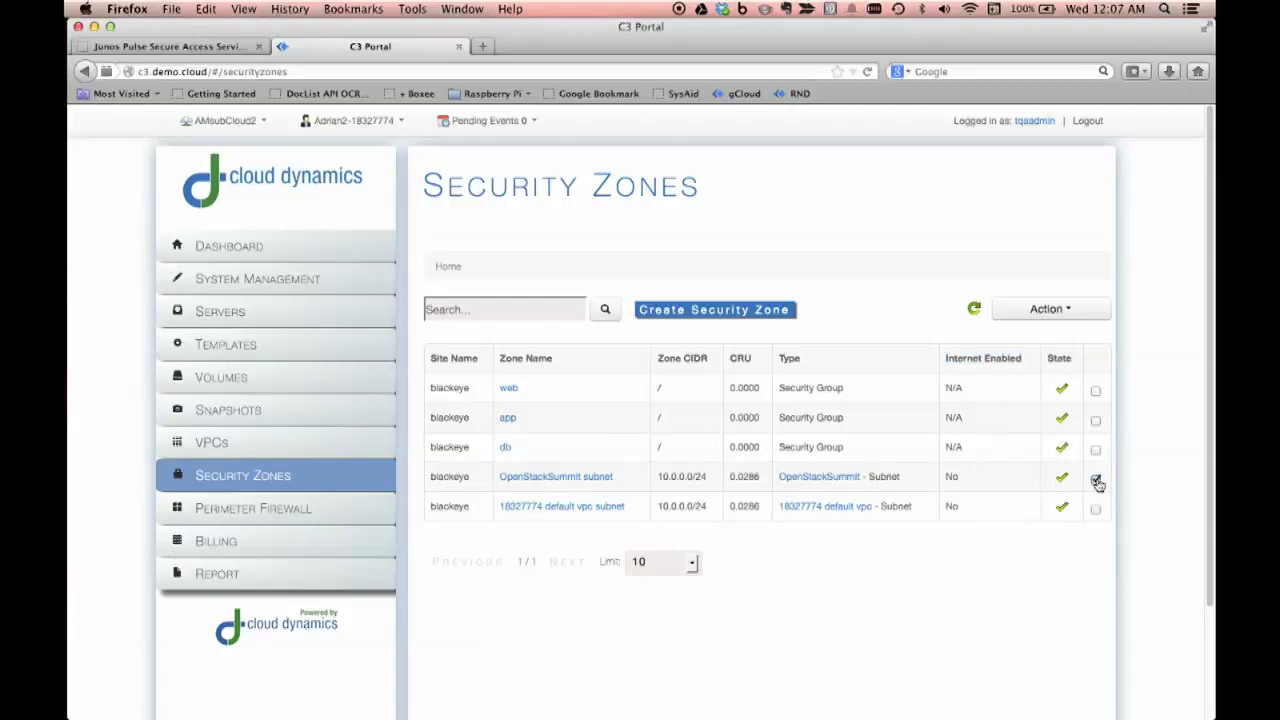
{"action": "left_click", "coordinate": [1060, 320]}
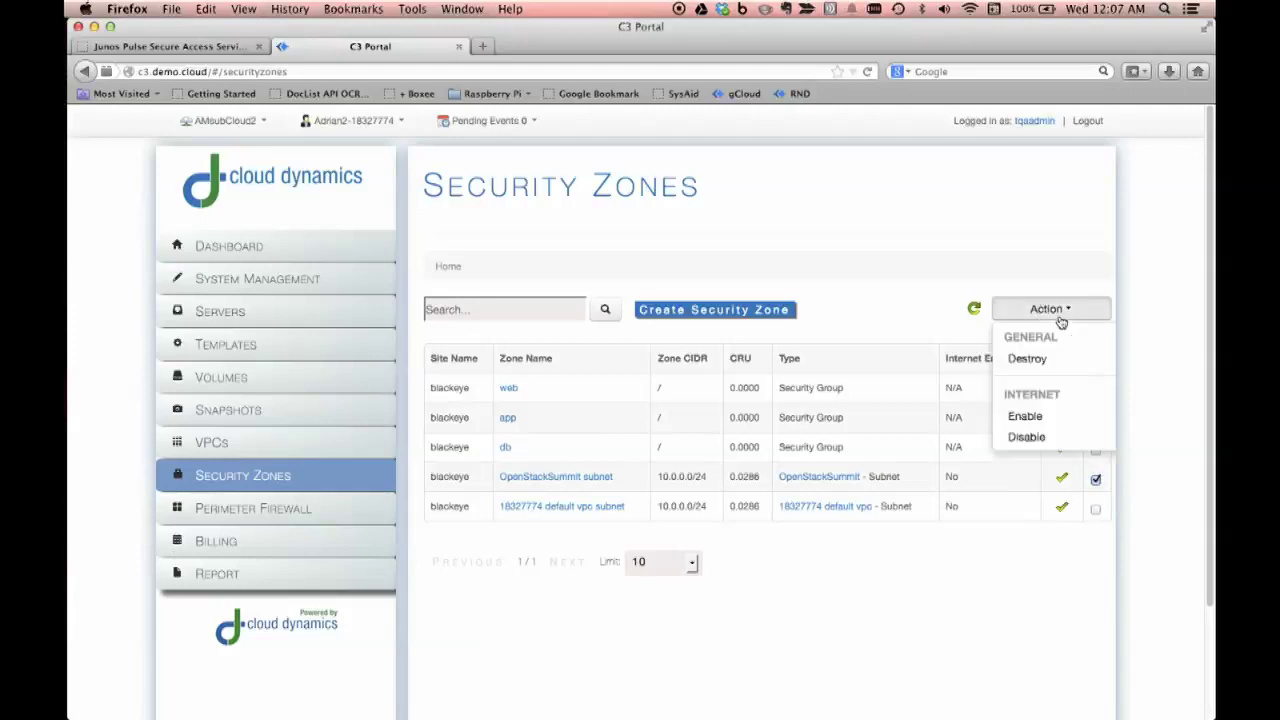
{"action": "left_click", "coordinate": [1025, 417]}
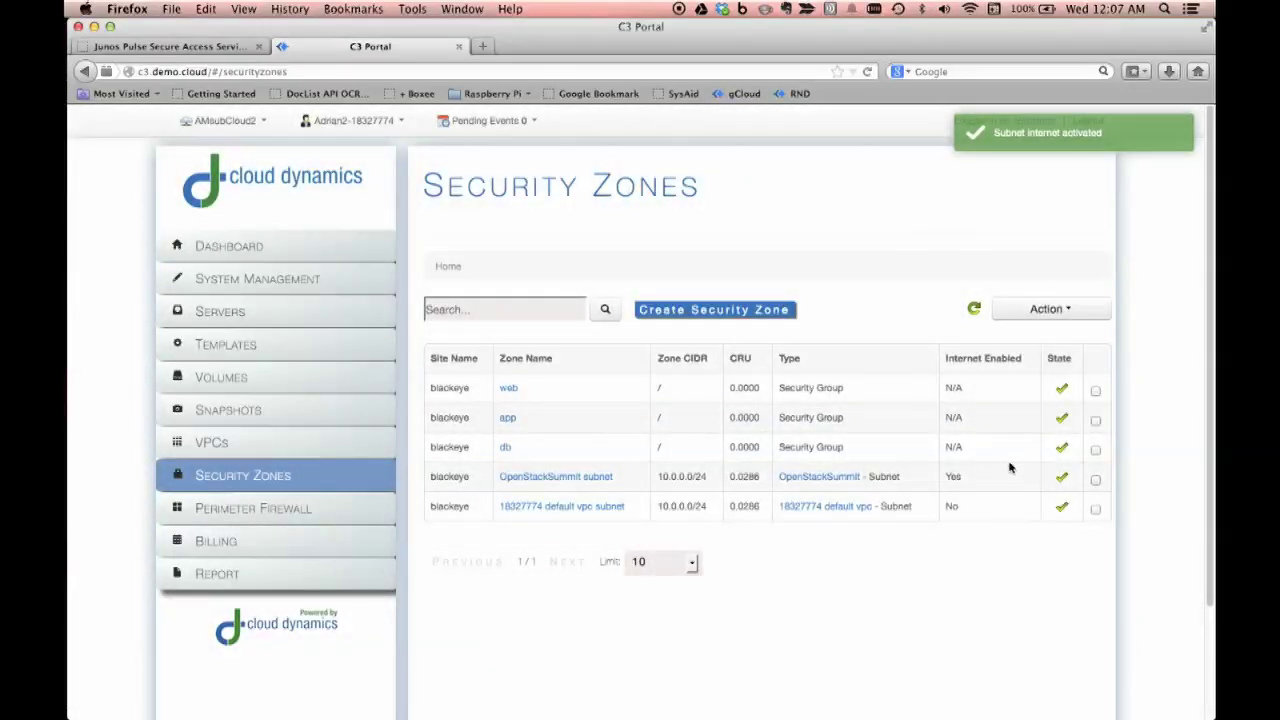
{"action": "double_click", "coordinate": [955, 478]}
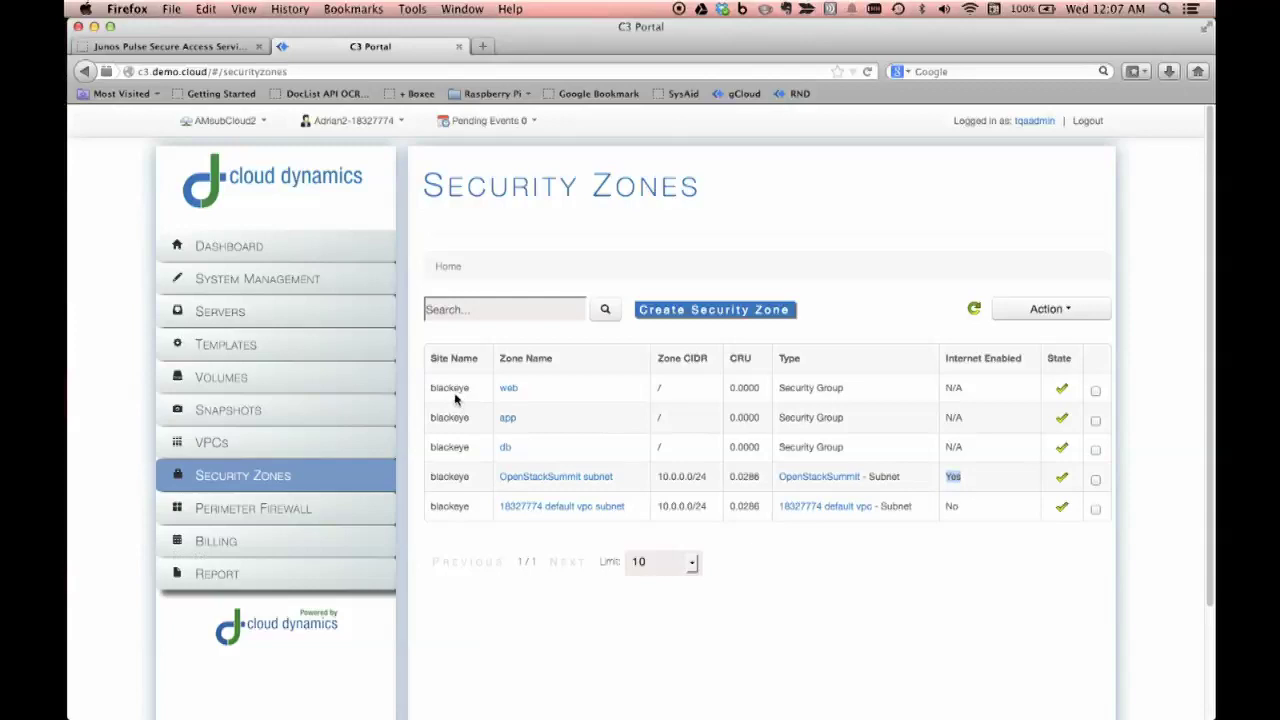
Step: Enable SNAT on the OSWebDemo server for private IP 10.0.0.2
{"action": "left_click", "coordinate": [380, 327]}
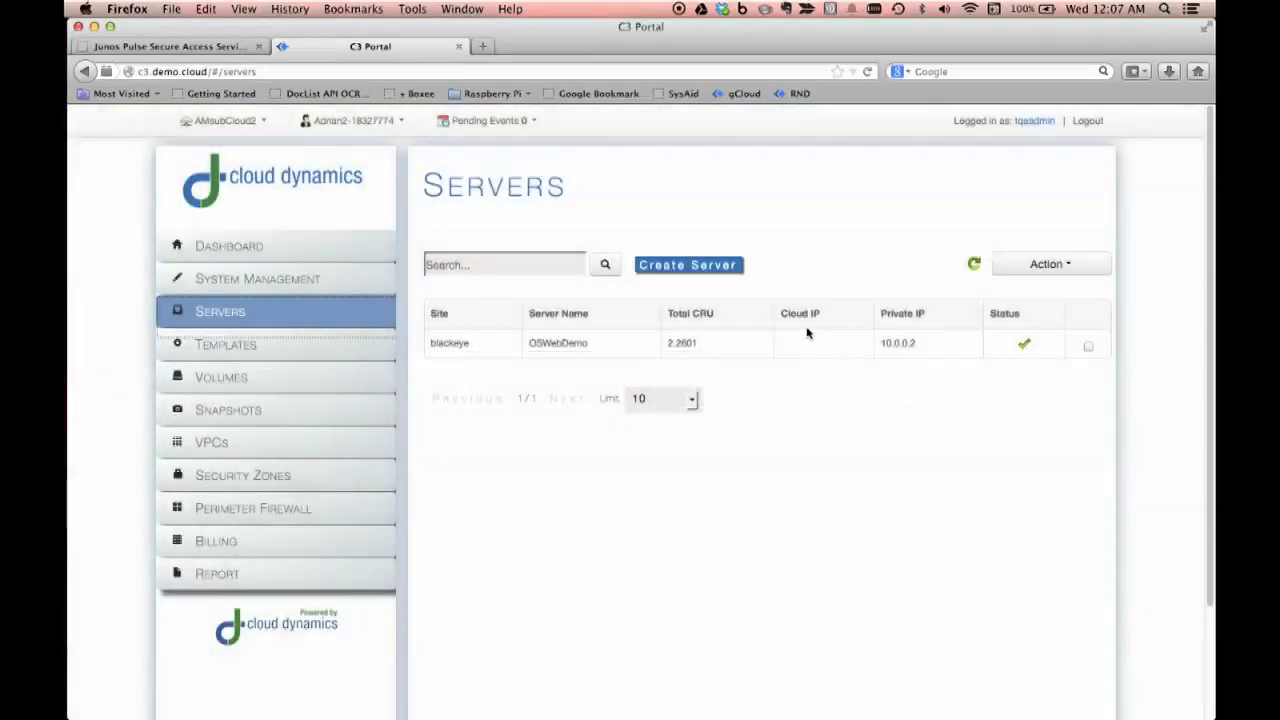
{"action": "triple_click", "coordinate": [800, 313]}
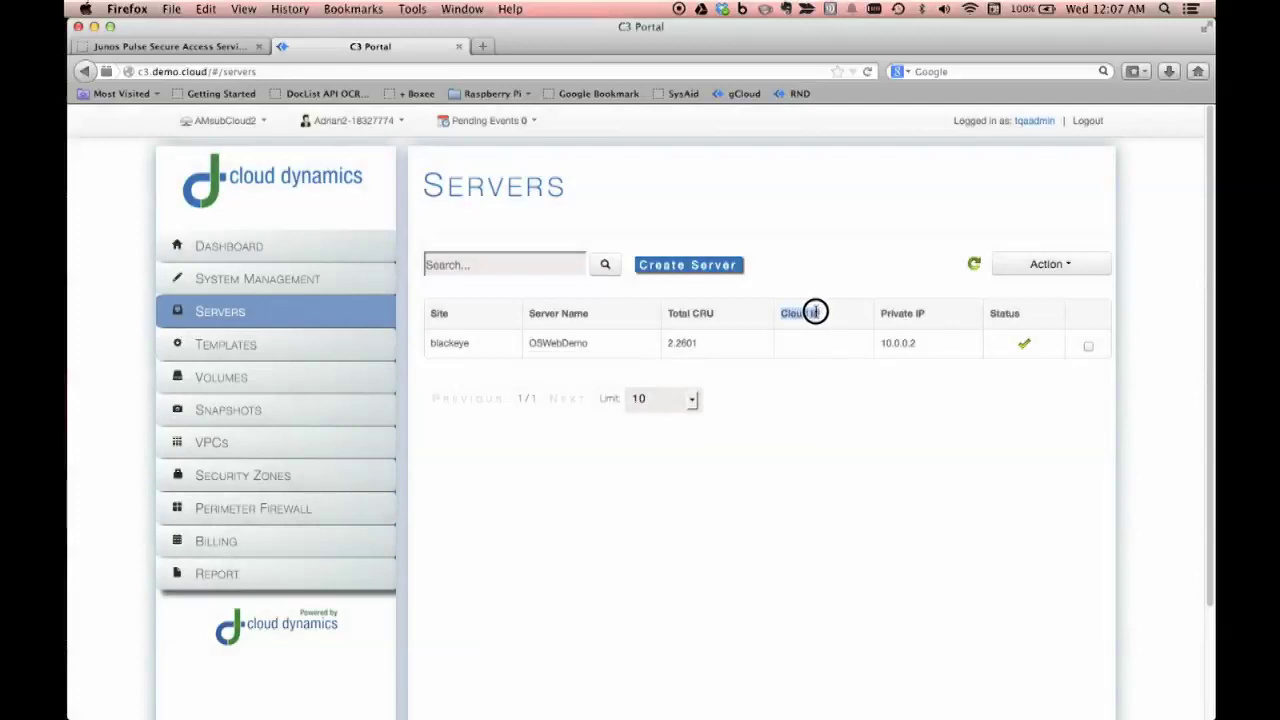
{"action": "left_click", "coordinate": [1089, 348]}
{"action": "left_click", "coordinate": [1089, 348]}
{"action": "left_click", "coordinate": [1088, 346]}
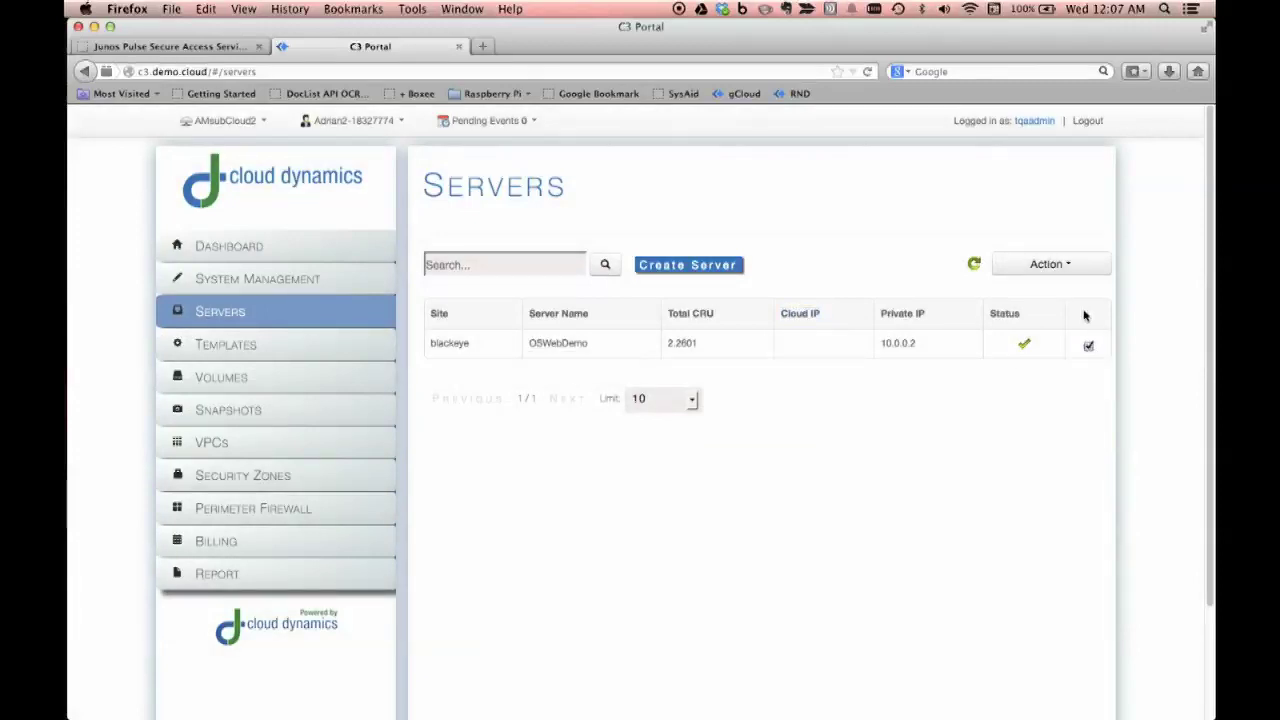
{"action": "left_click", "coordinate": [1070, 266]}
{"action": "scroll", "coordinate": [1050, 620], "scroll_direction": "down", "scroll_amount": 3}
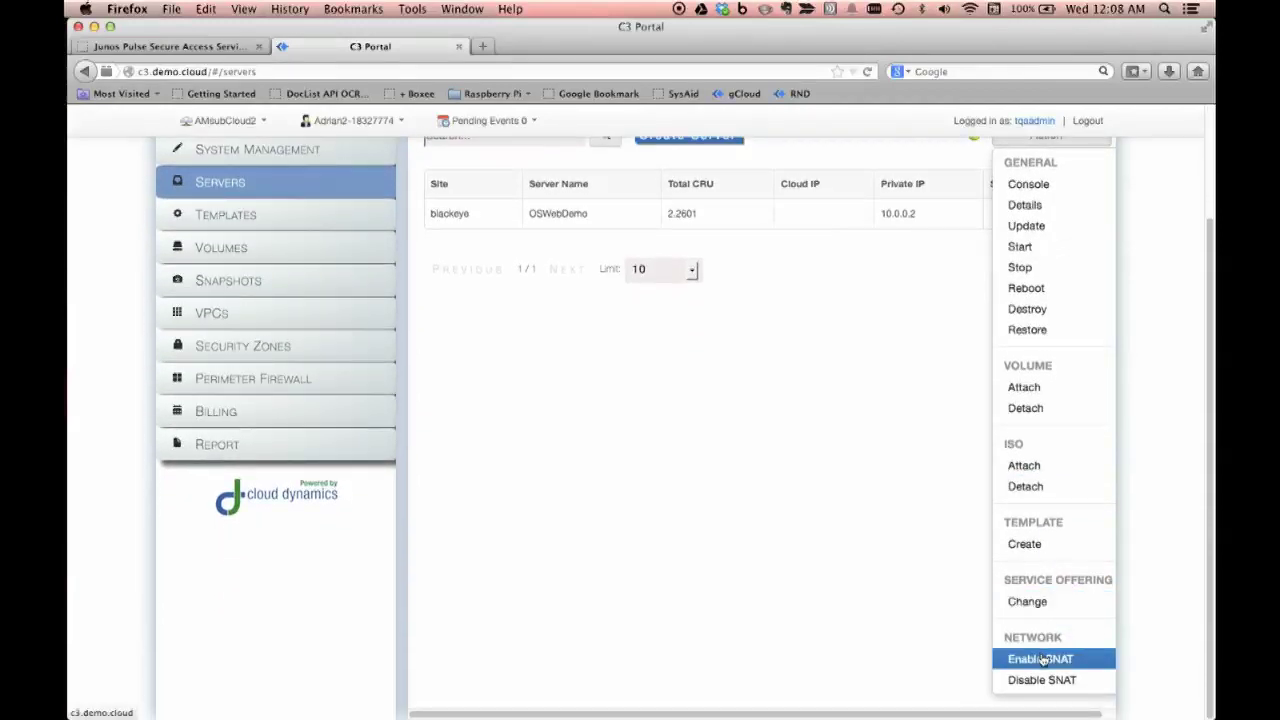
{"action": "left_click", "coordinate": [1042, 658]}
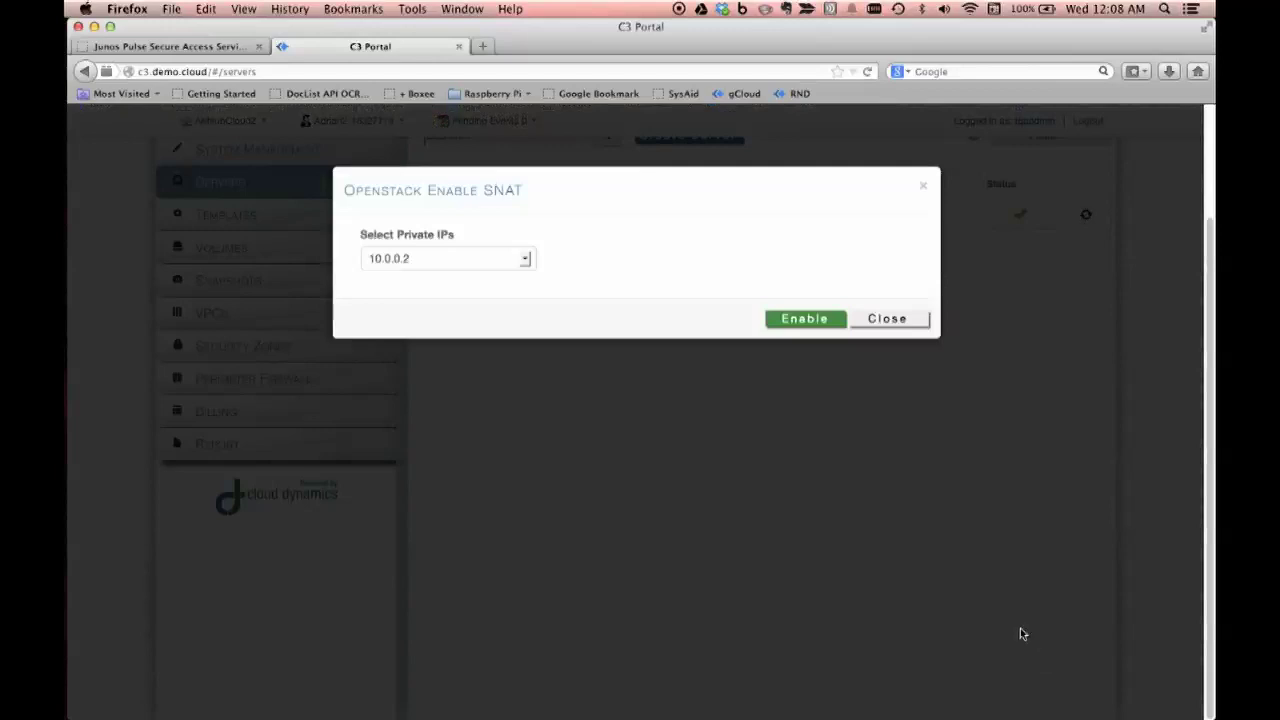
{"action": "left_click", "coordinate": [827, 320]}
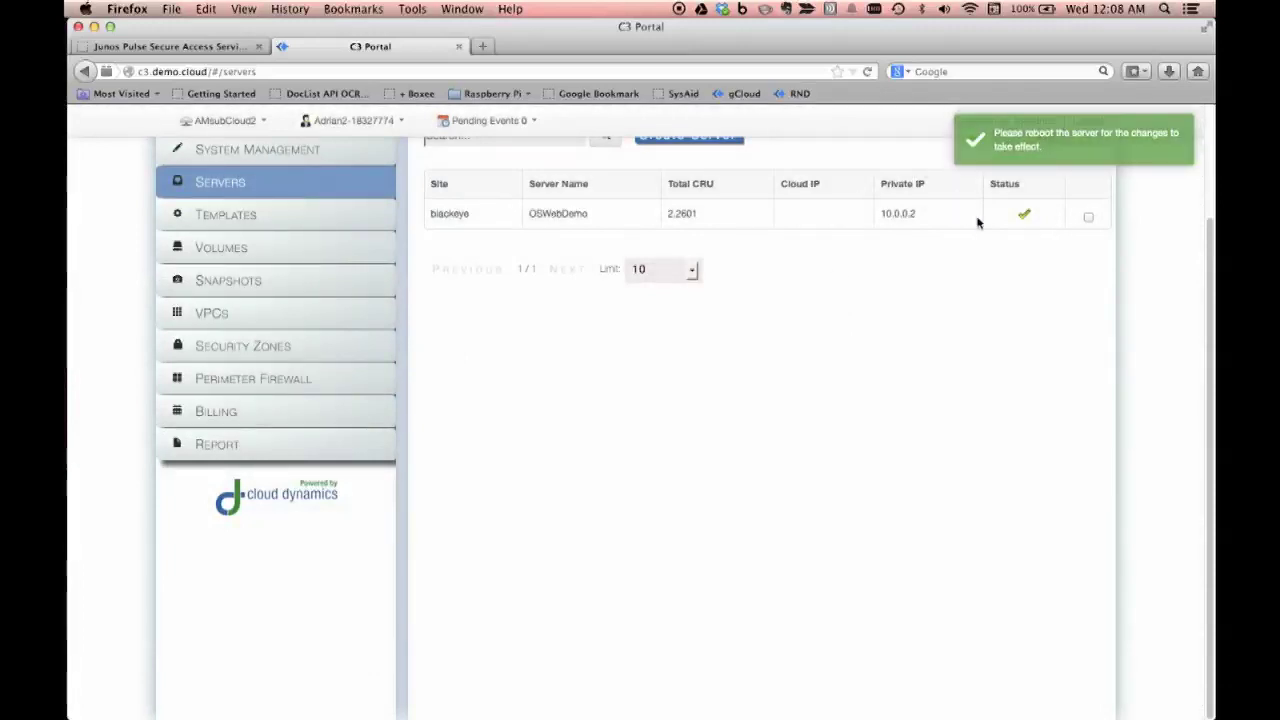
Step: Reboot the OSWebDemo server and check its status and cloud IP
{"action": "left_click", "coordinate": [1088, 219]}
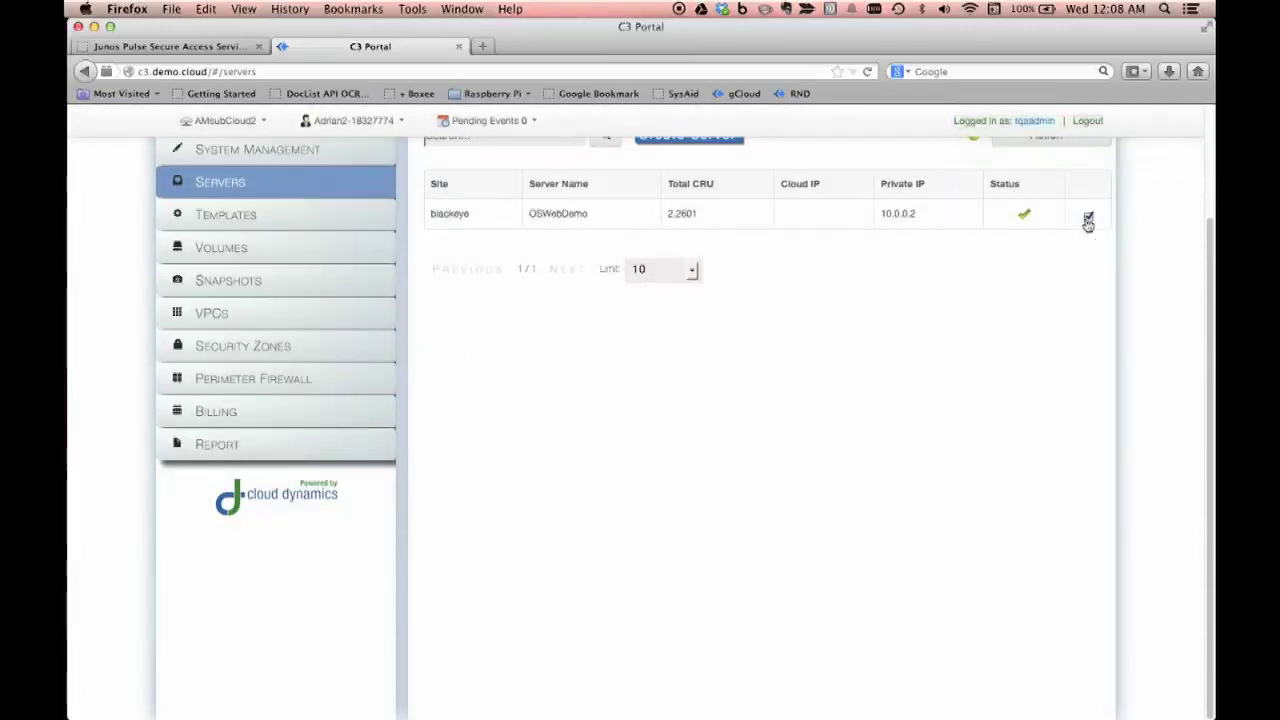
{"action": "scroll", "coordinate": [1088, 226], "scroll_direction": "up", "scroll_amount": 2}
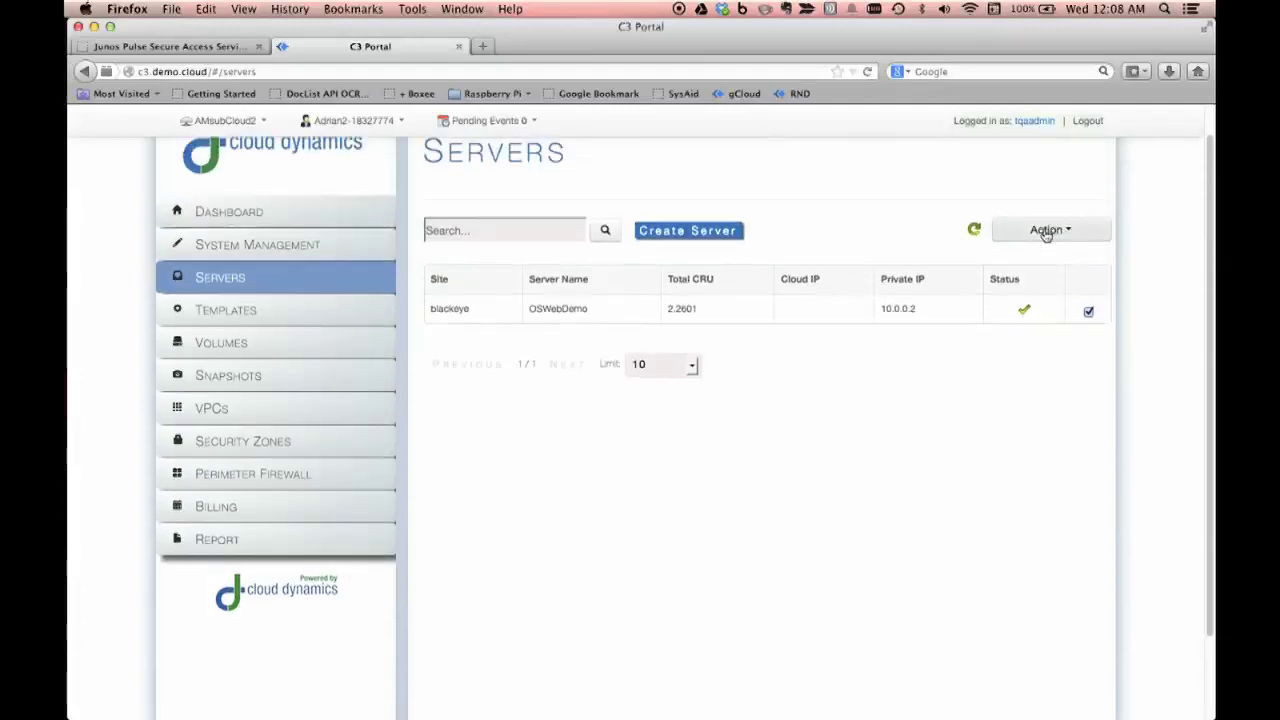
{"action": "left_click", "coordinate": [1046, 229]}
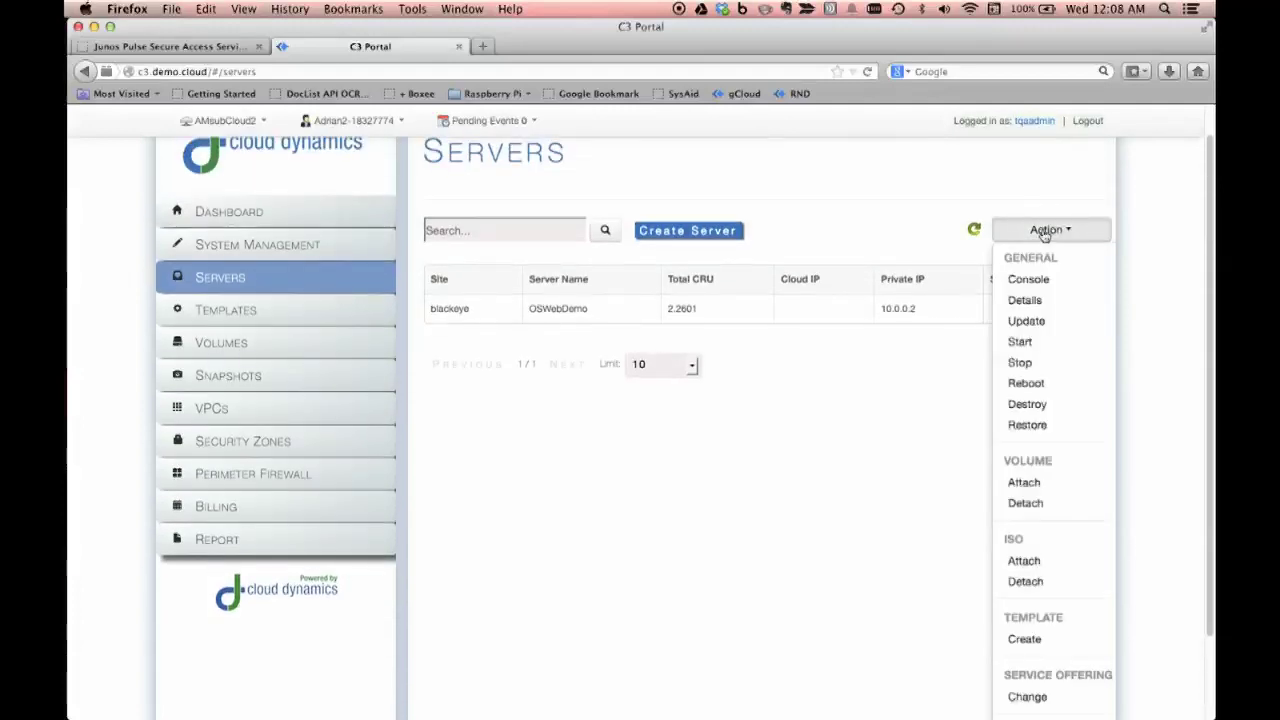
{"action": "left_click", "coordinate": [1016, 388]}
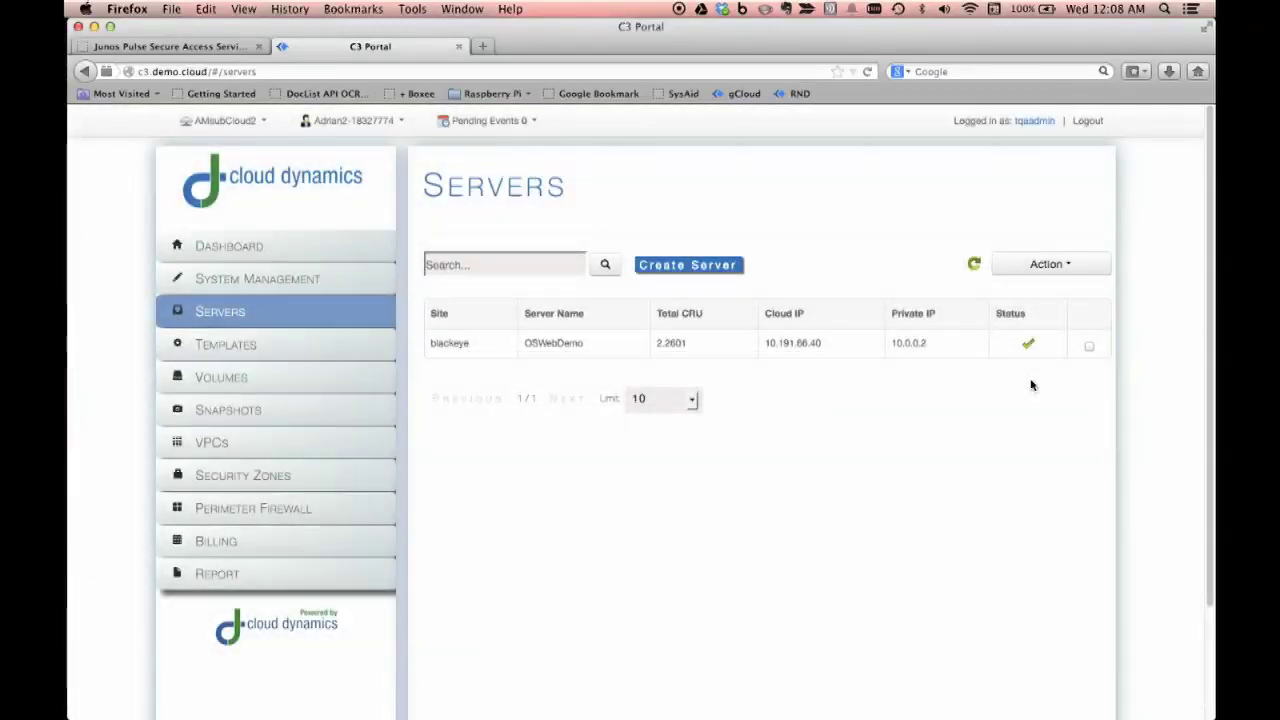
{"action": "mouse_move", "coordinate": [1026, 348]}
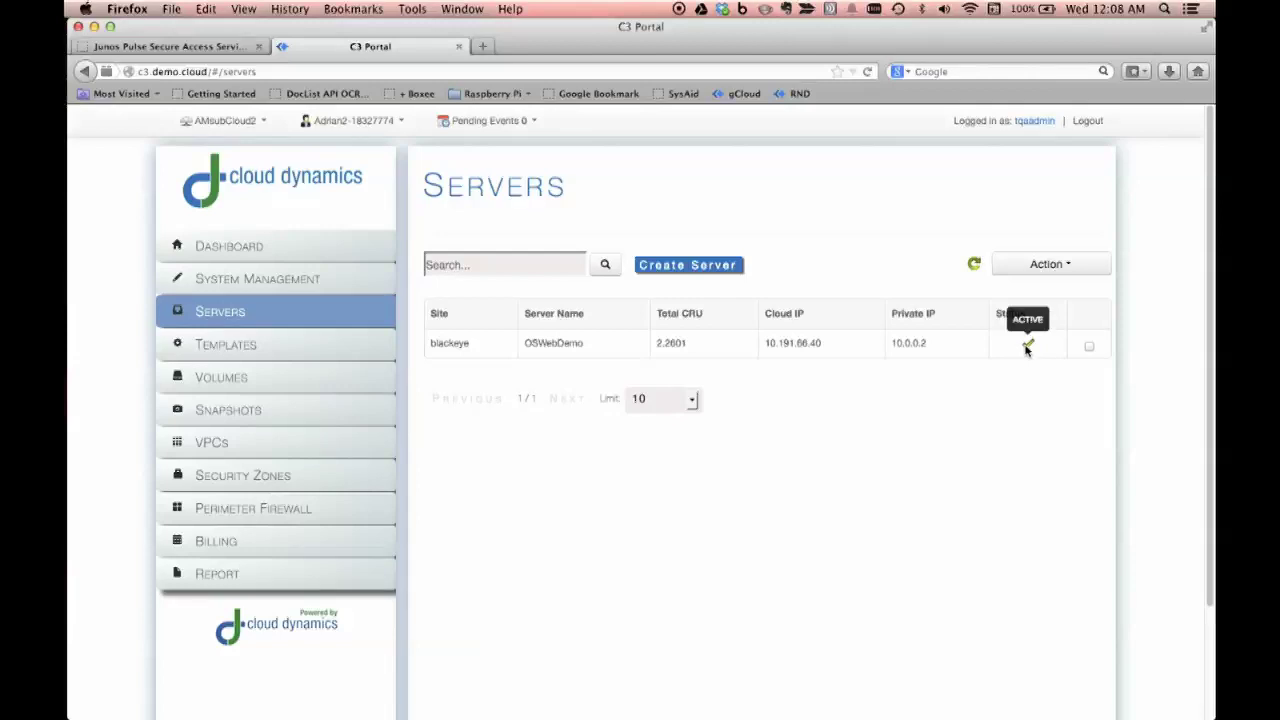
{"action": "left_click_drag", "start_coordinate": [767, 342], "coordinate": [826, 344]}
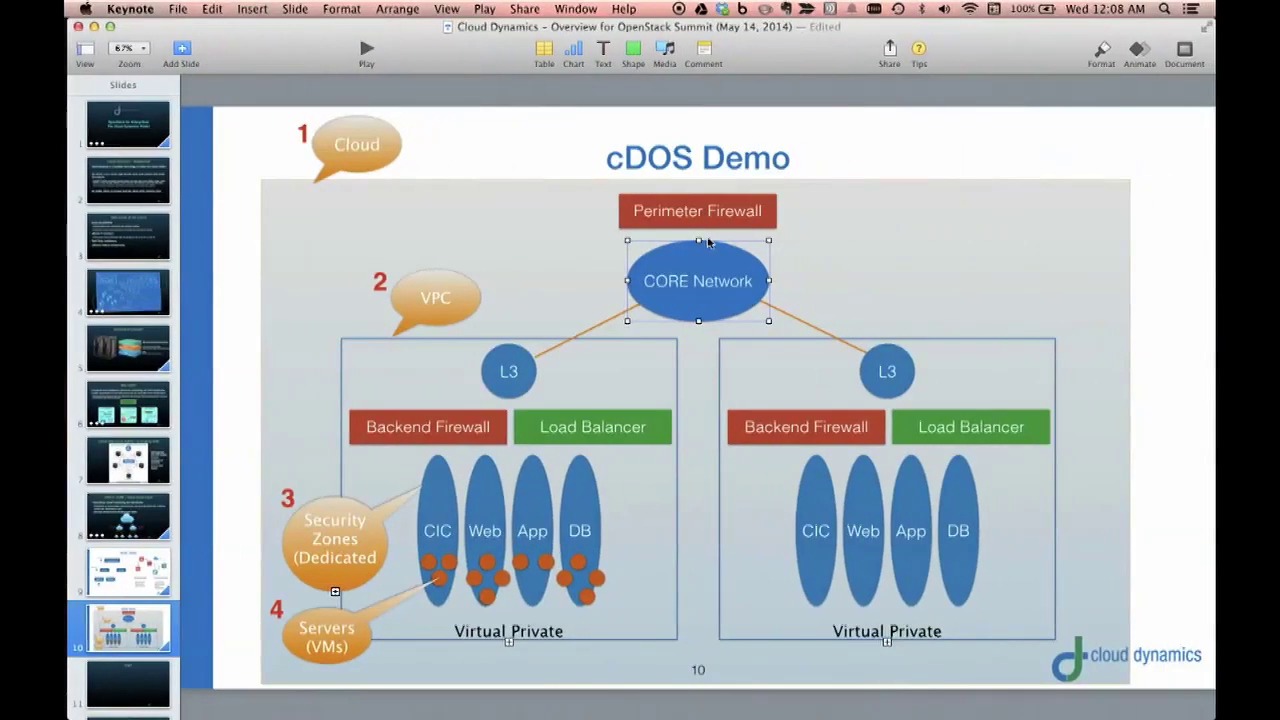
Step: Point out Perimeter Firewall on the Keynote slide and, in the C3 Portal, buy 1 perimeter firewall IP for the blackeye site
{"action": "left_click", "coordinate": [696, 226]}
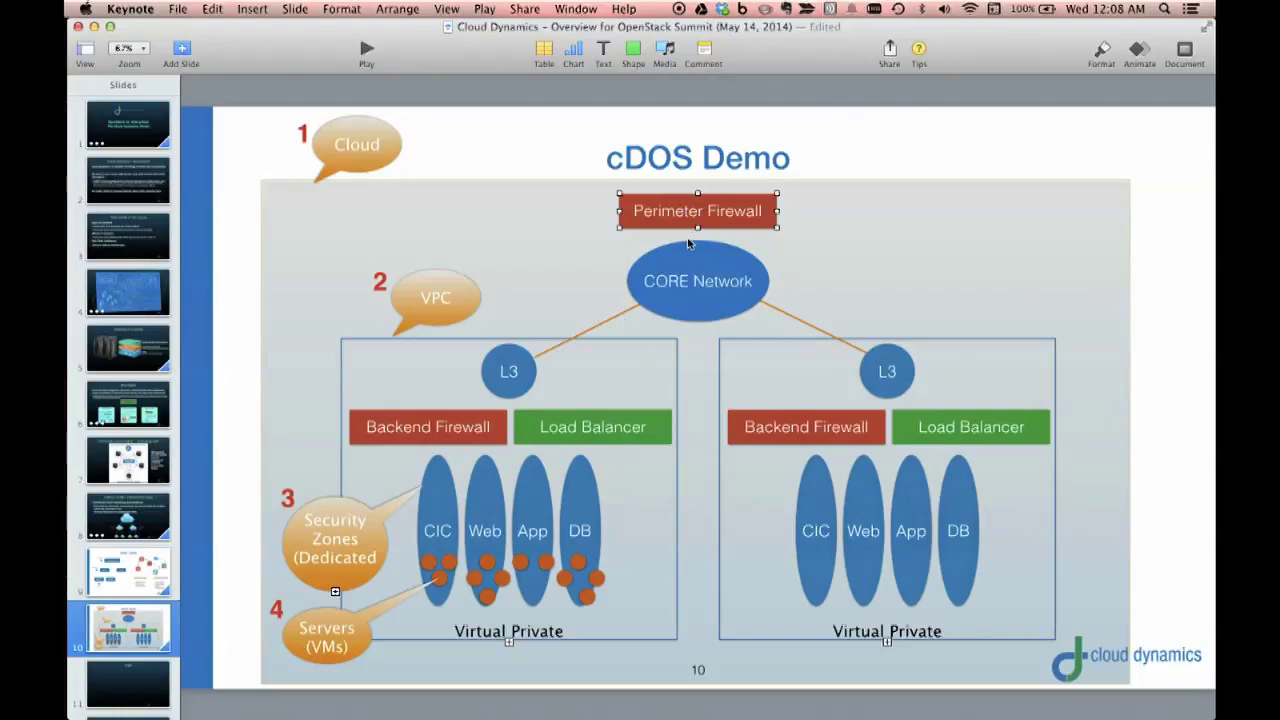
{"action": "key", "text": "ctrl+Left"}
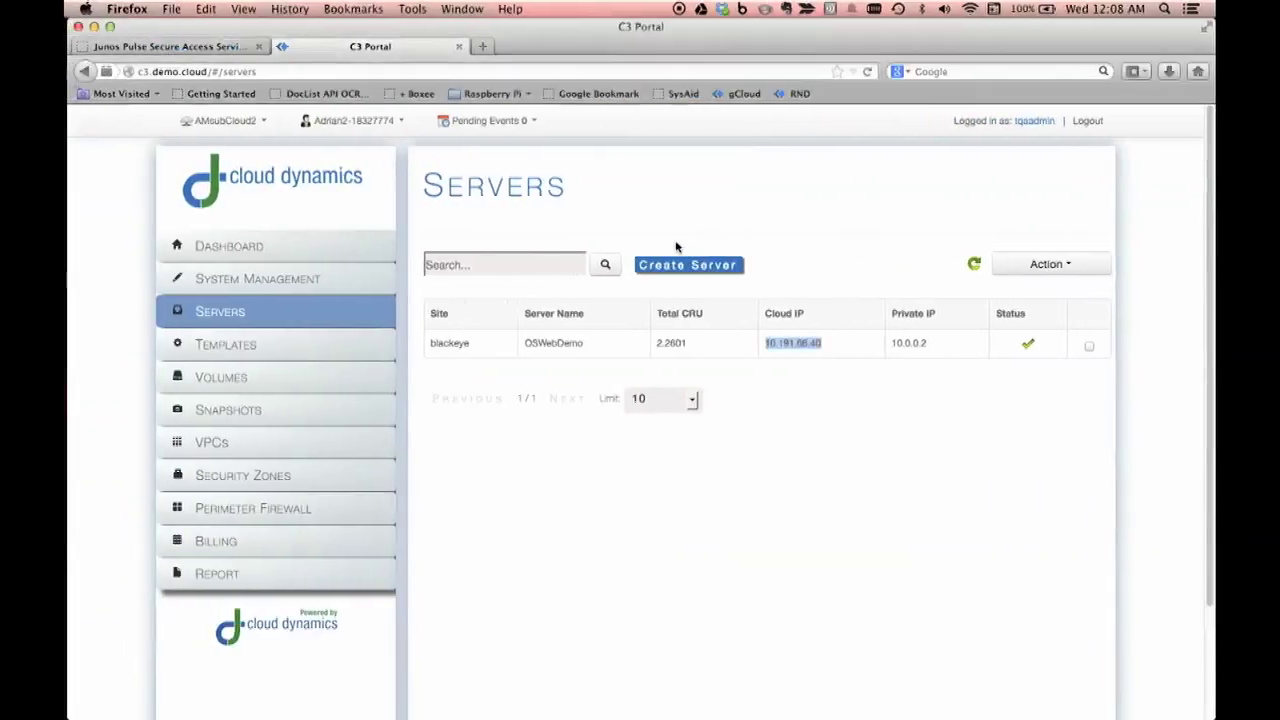
{"action": "left_click", "coordinate": [317, 511]}
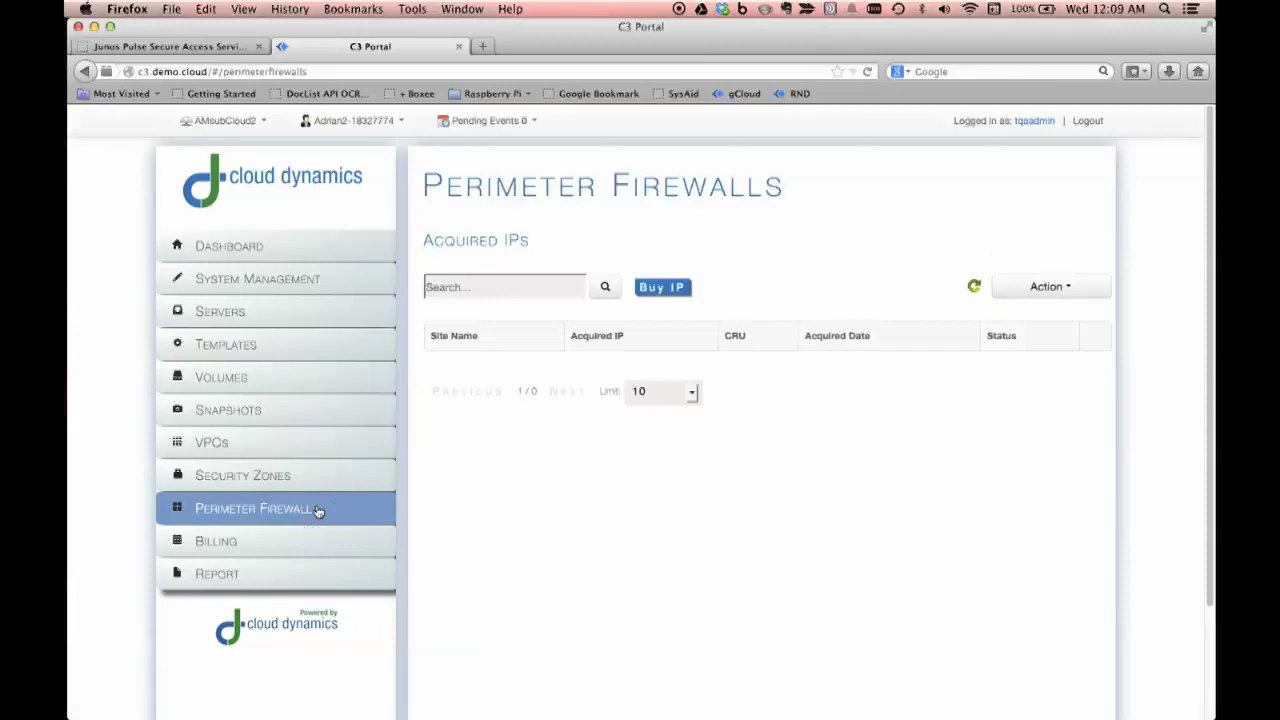
{"action": "left_click", "coordinate": [662, 288]}
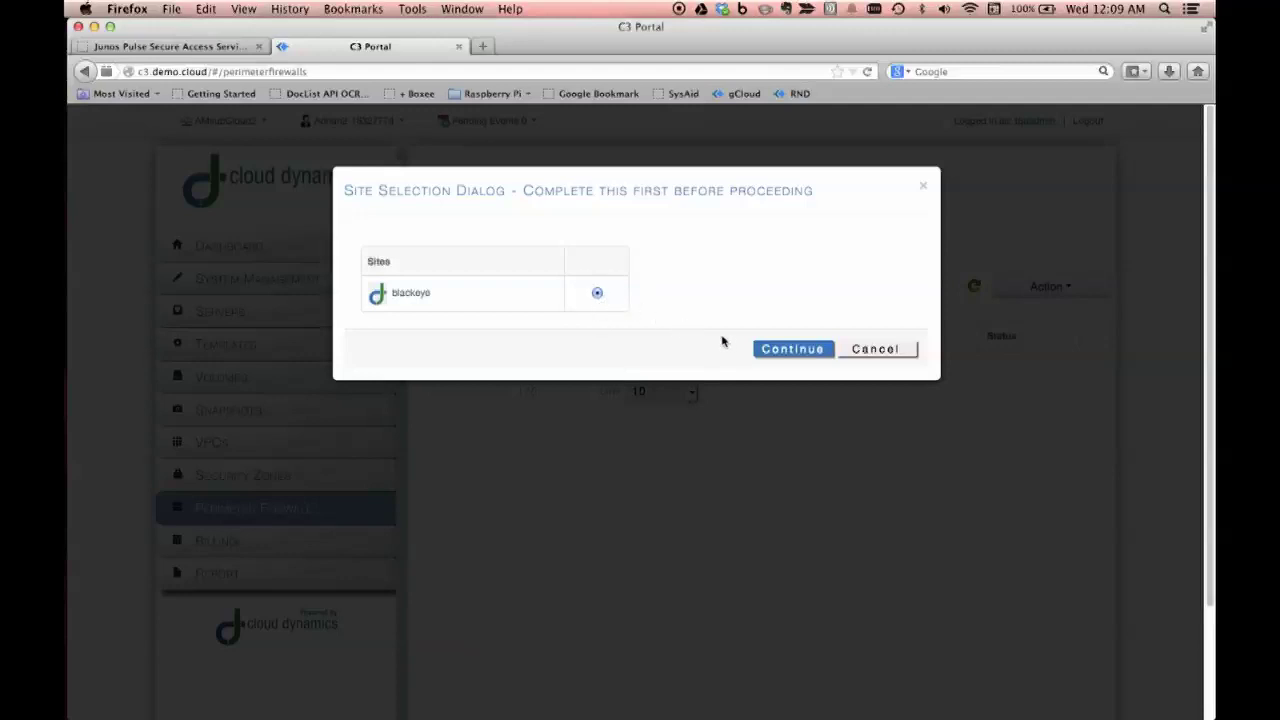
{"action": "left_click", "coordinate": [766, 350]}
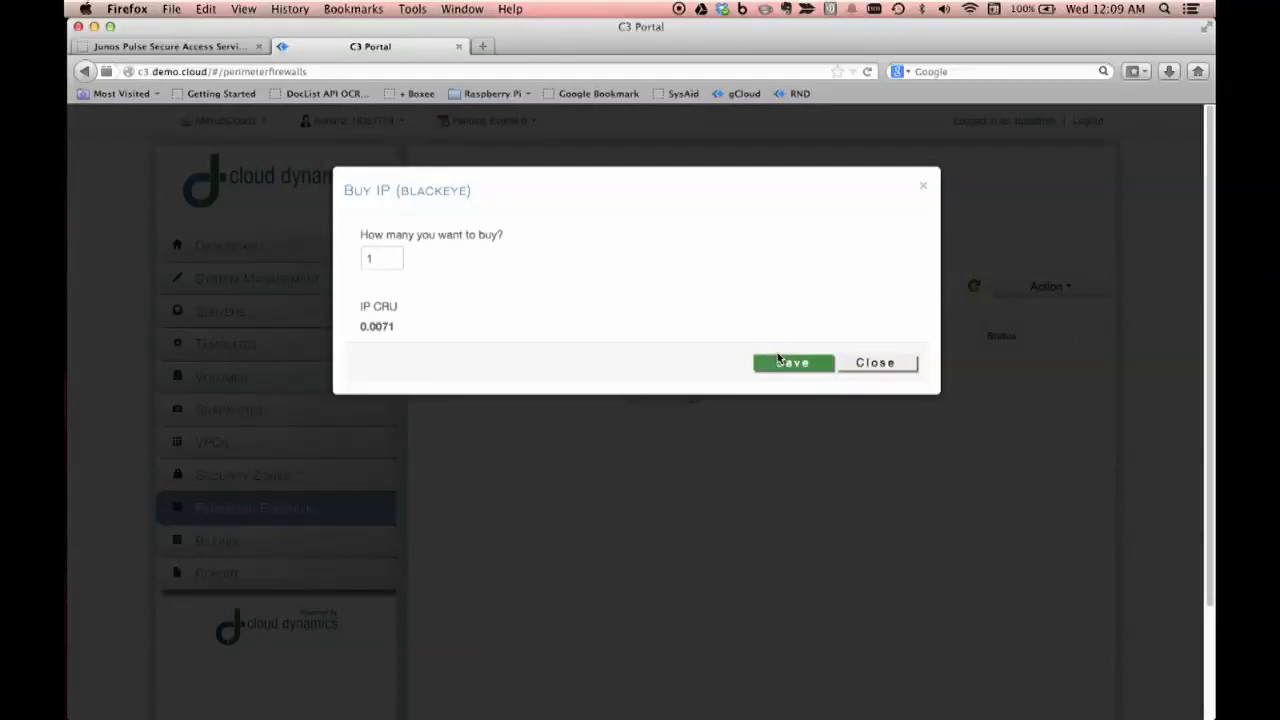
{"action": "left_click", "coordinate": [377, 260]}
{"action": "left_click", "coordinate": [787, 358]}
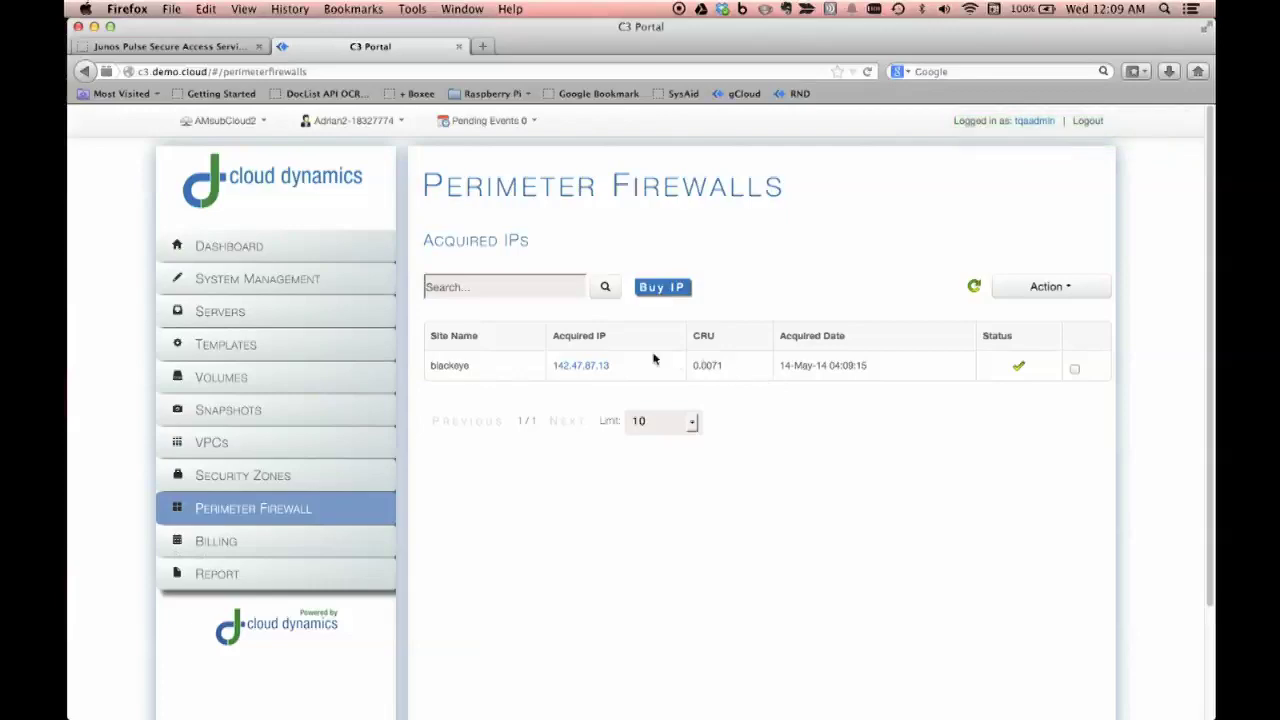
Step: Create a perimeter firewall rule on acquired IP 142.47.87.13 for OSWebDemo, with description ssh, internal port 80 and external port 80
{"action": "left_click", "coordinate": [584, 367]}
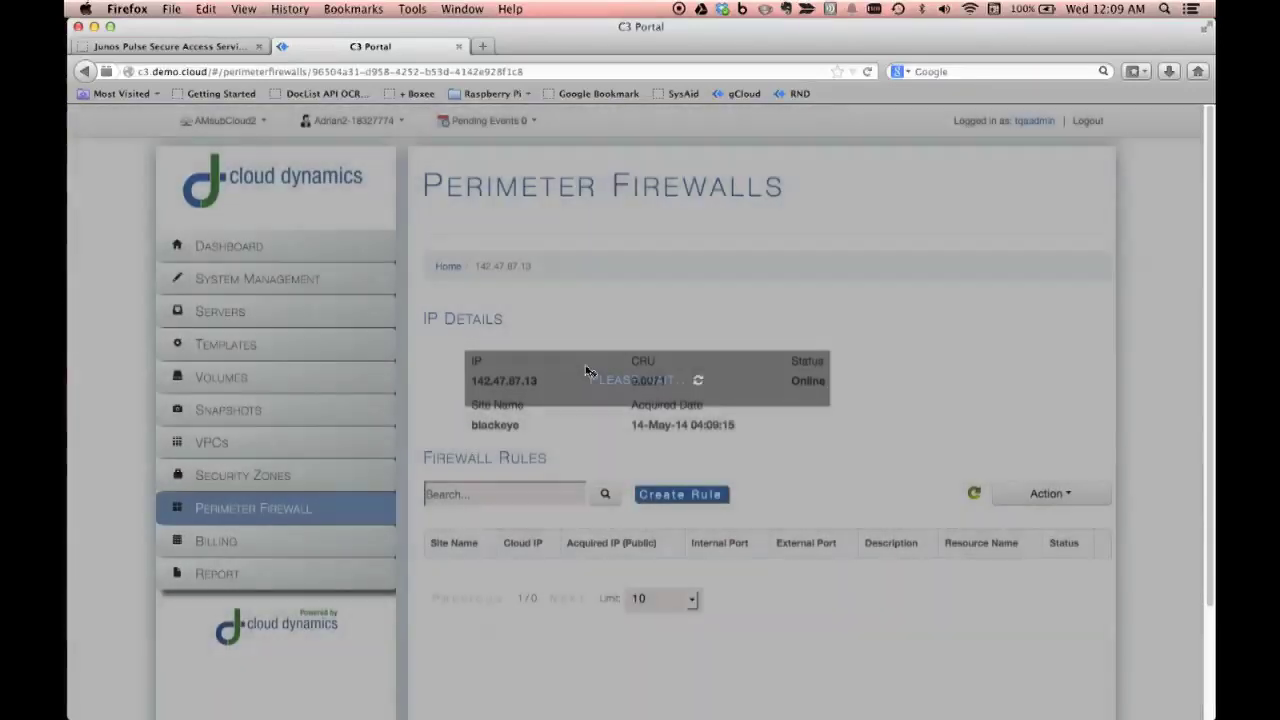
{"action": "scroll", "coordinate": [770, 456], "scroll_direction": "down", "scroll_amount": 2}
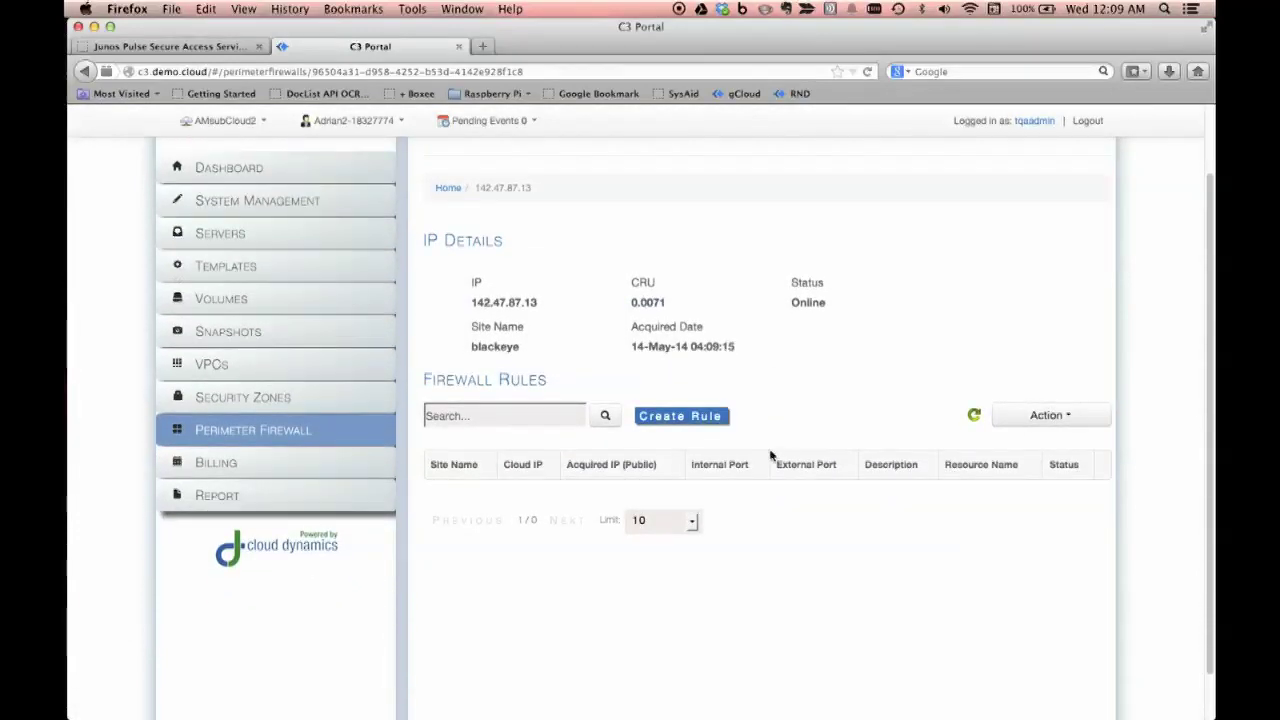
{"action": "left_click", "coordinate": [706, 417]}
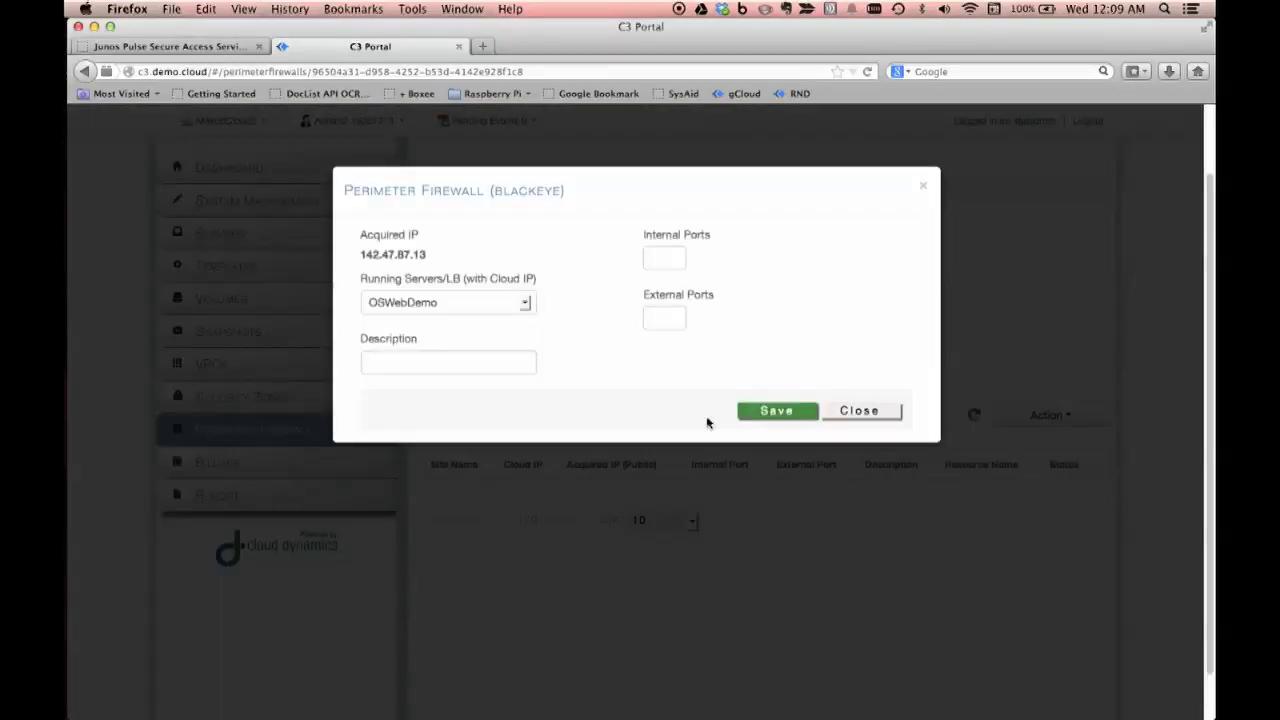
{"action": "left_click", "coordinate": [517, 310]}
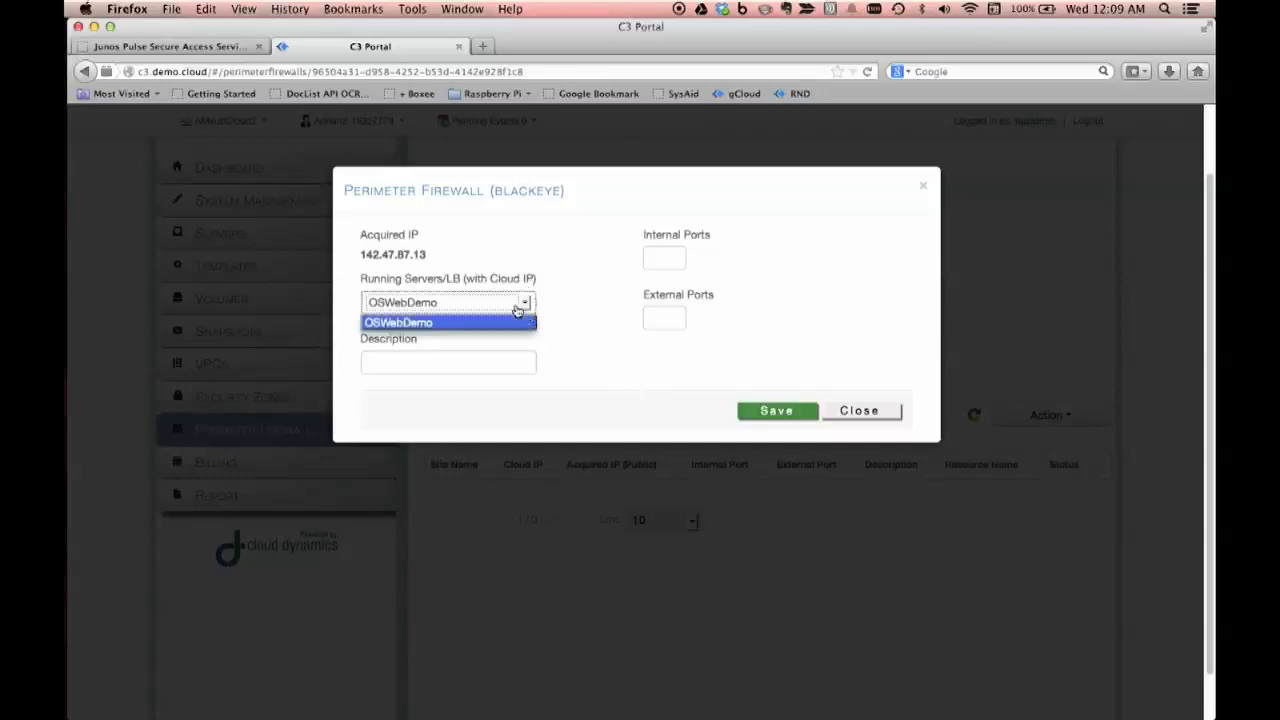
{"action": "left_click", "coordinate": [517, 310]}
{"action": "left_click", "coordinate": [484, 361]}
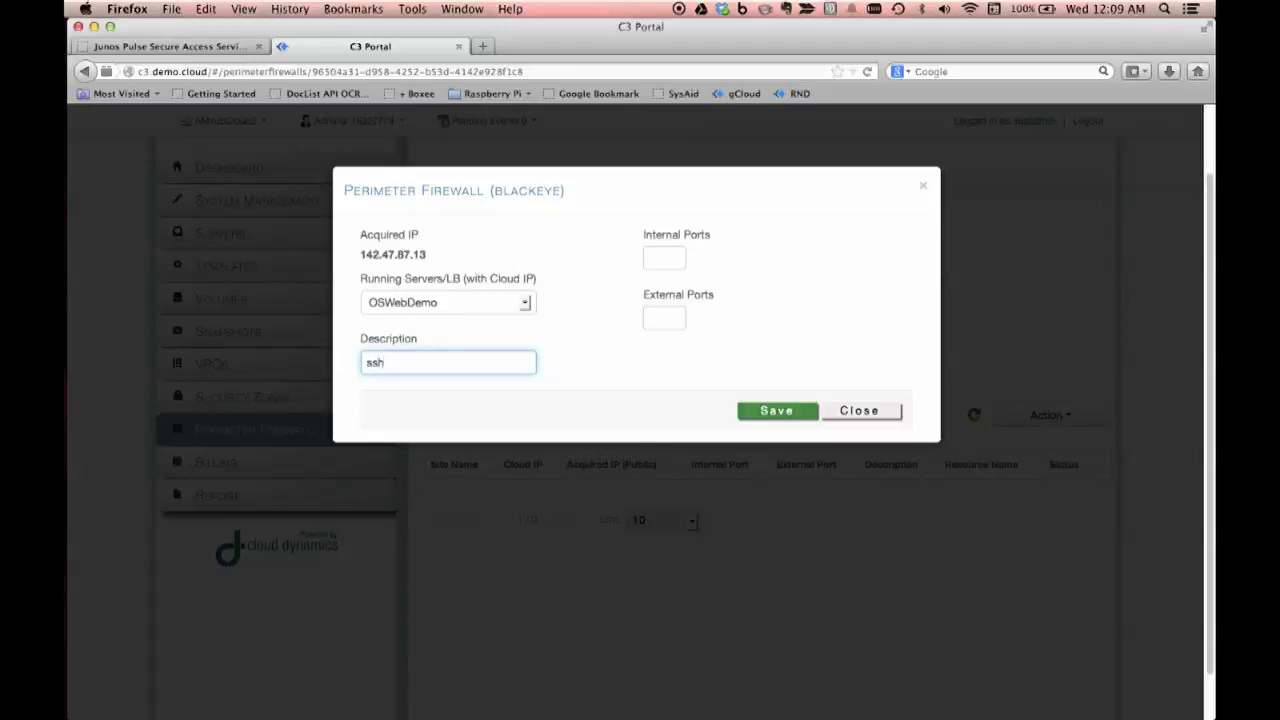
{"action": "left_click", "coordinate": [666, 257]}
{"action": "type", "text": "80"}
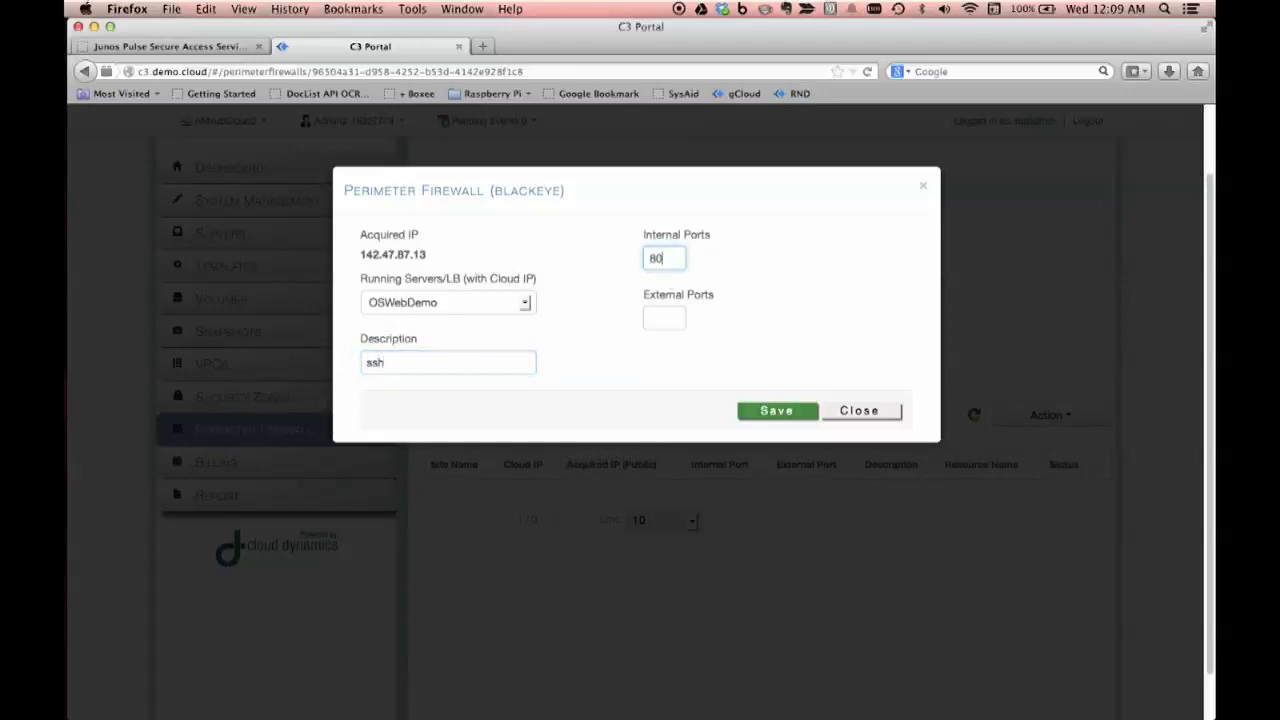
{"action": "left_click", "coordinate": [668, 316]}
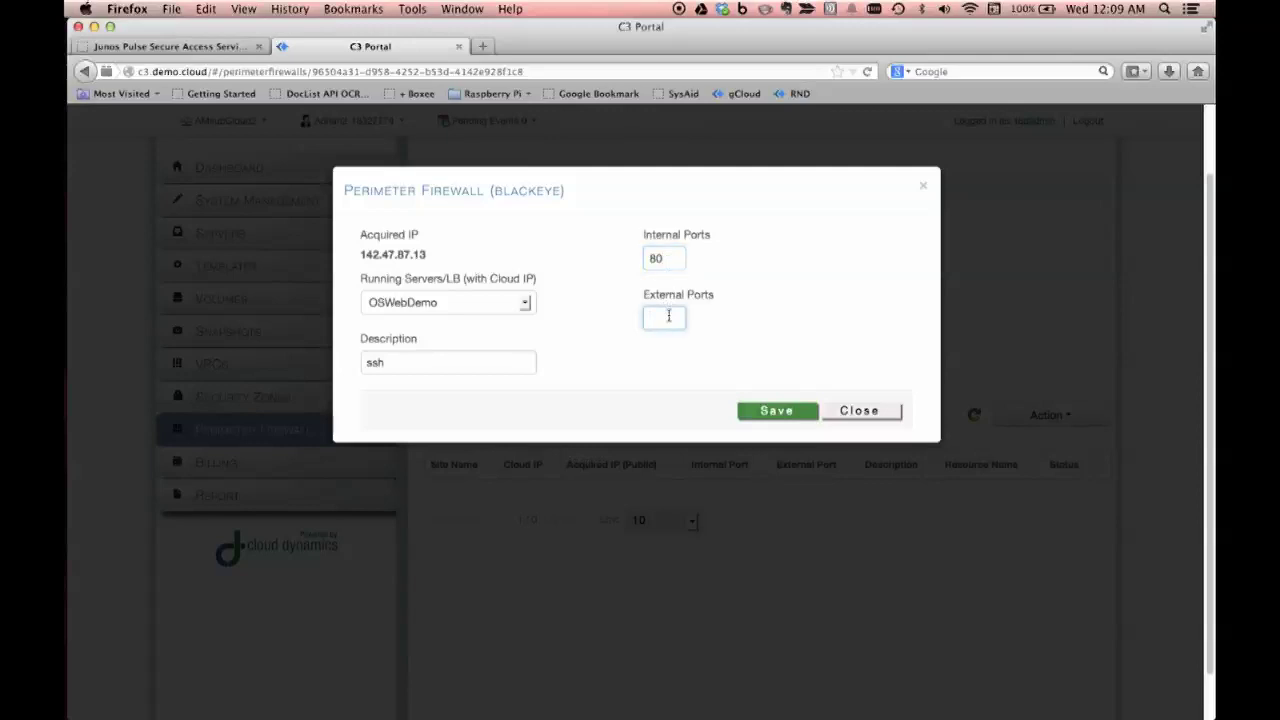
{"action": "type", "text": "80"}
{"action": "left_click", "coordinate": [769, 413]}
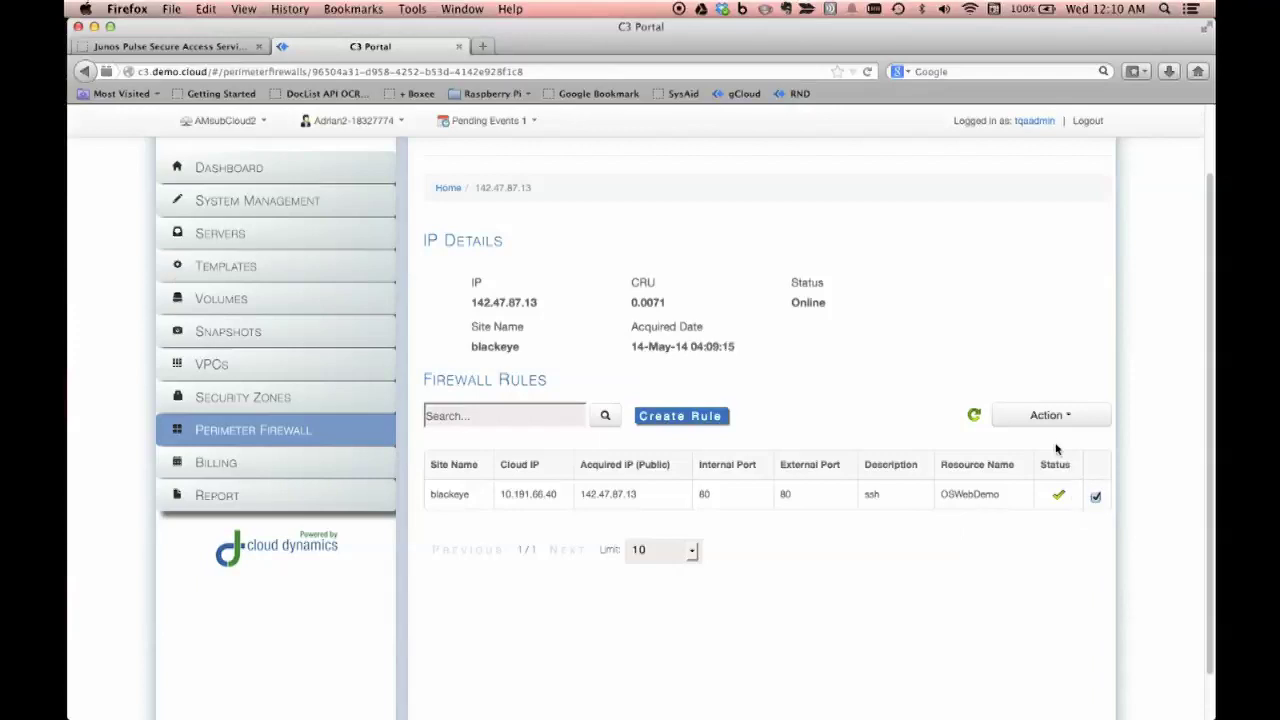
Step: Update the OSWebDemo perimeter firewall rule's description to web
{"action": "left_click", "coordinate": [1050, 415]}
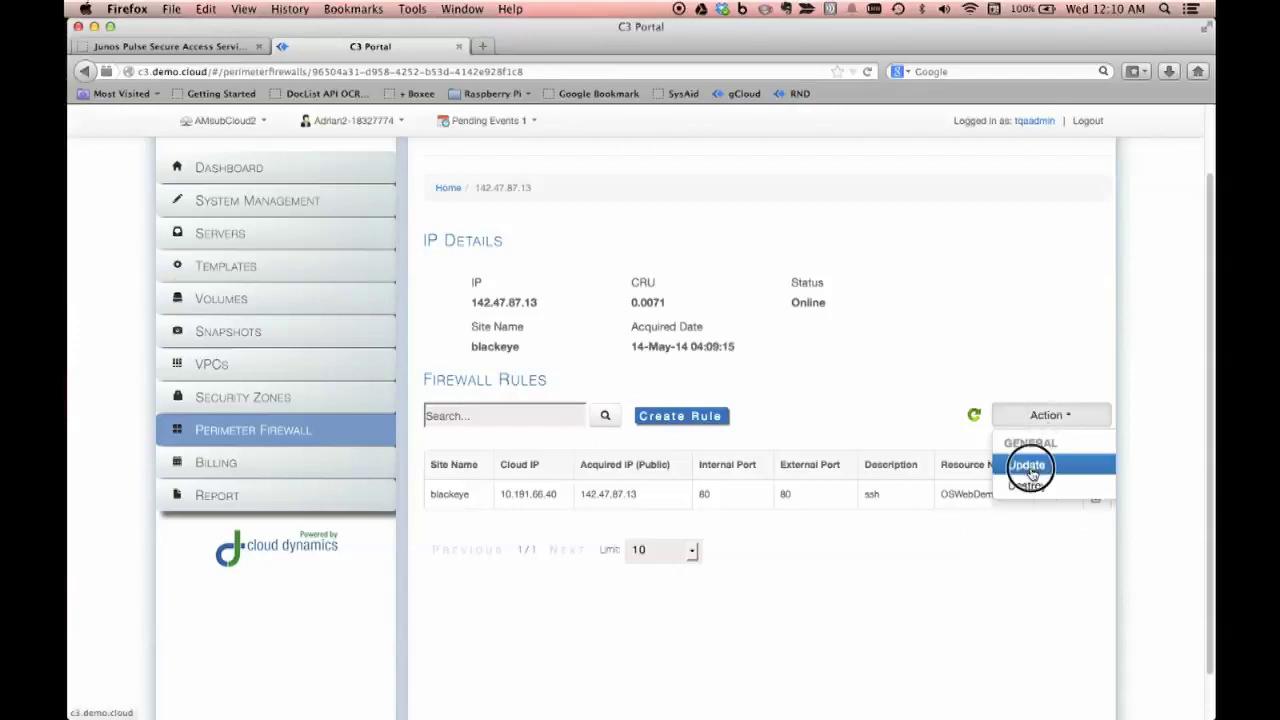
{"action": "left_click", "coordinate": [1028, 466]}
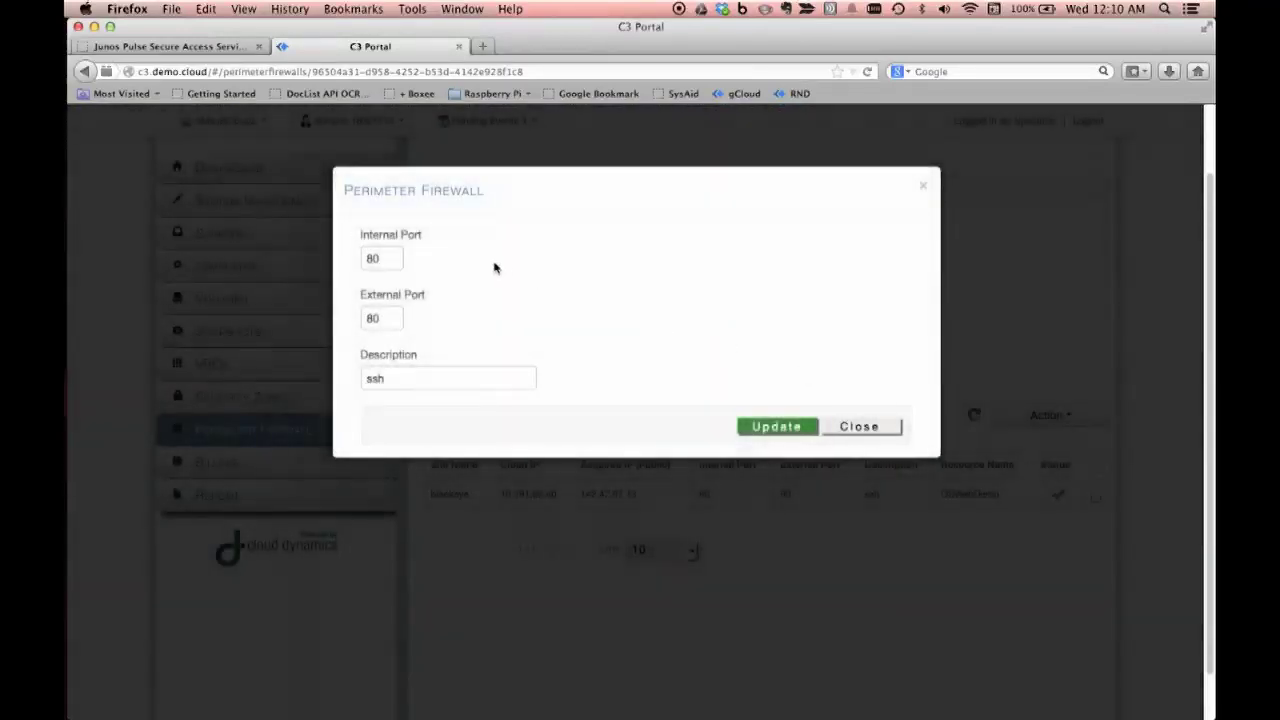
{"action": "double_click", "coordinate": [393, 381]}
{"action": "type", "text": "web"}
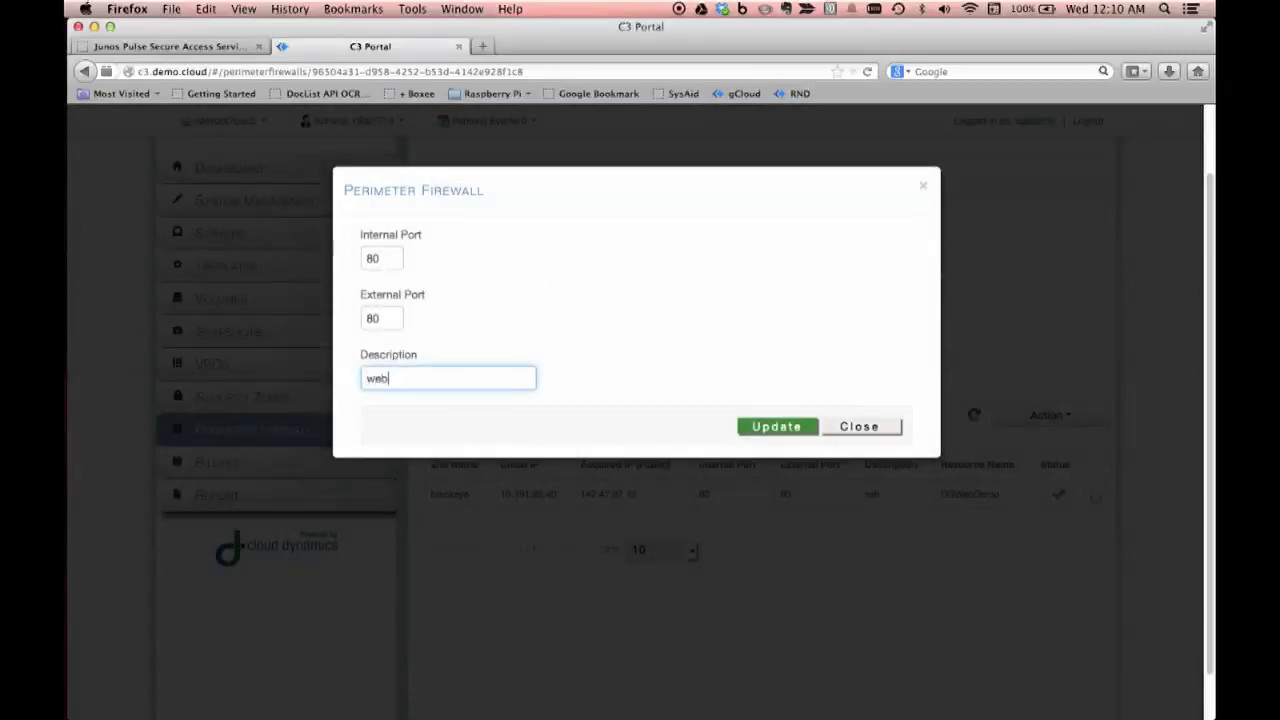
{"action": "left_click", "coordinate": [752, 427]}
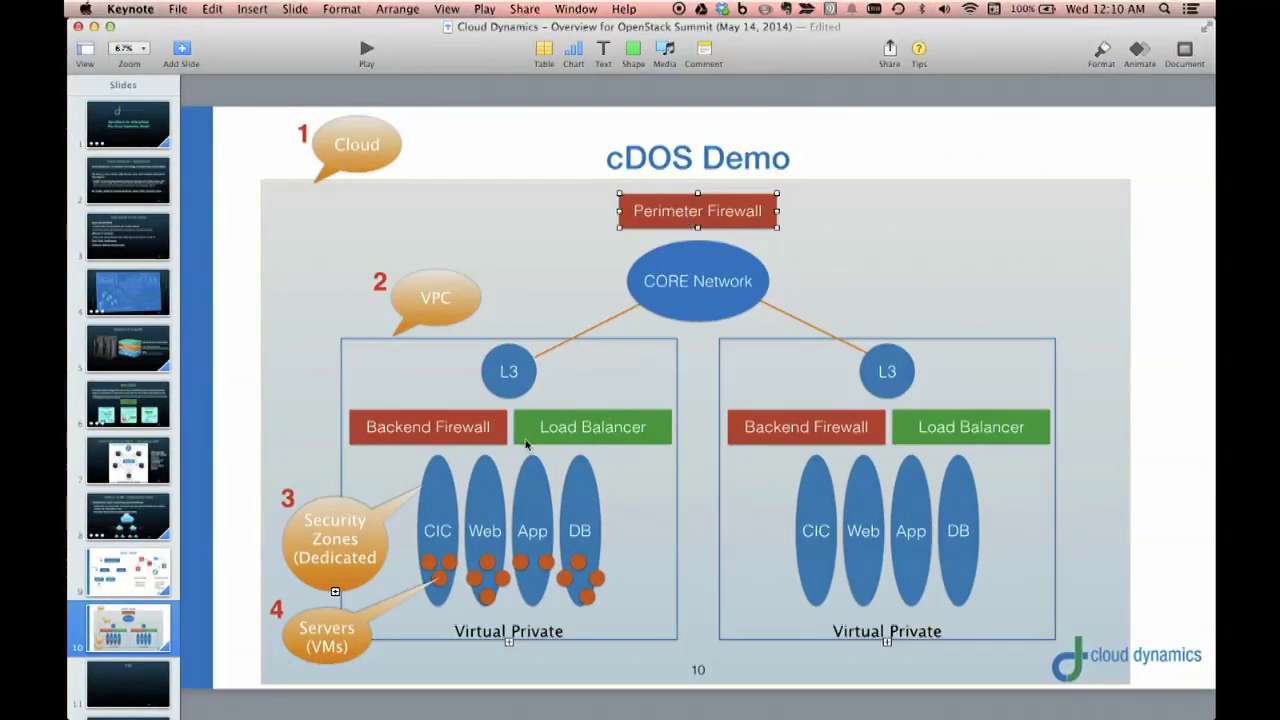
Step: Point out Backend Firewall on the Keynote slide and, in the C3 Portal, open the web security group from the security zones
{"action": "left_click", "coordinate": [467, 433]}
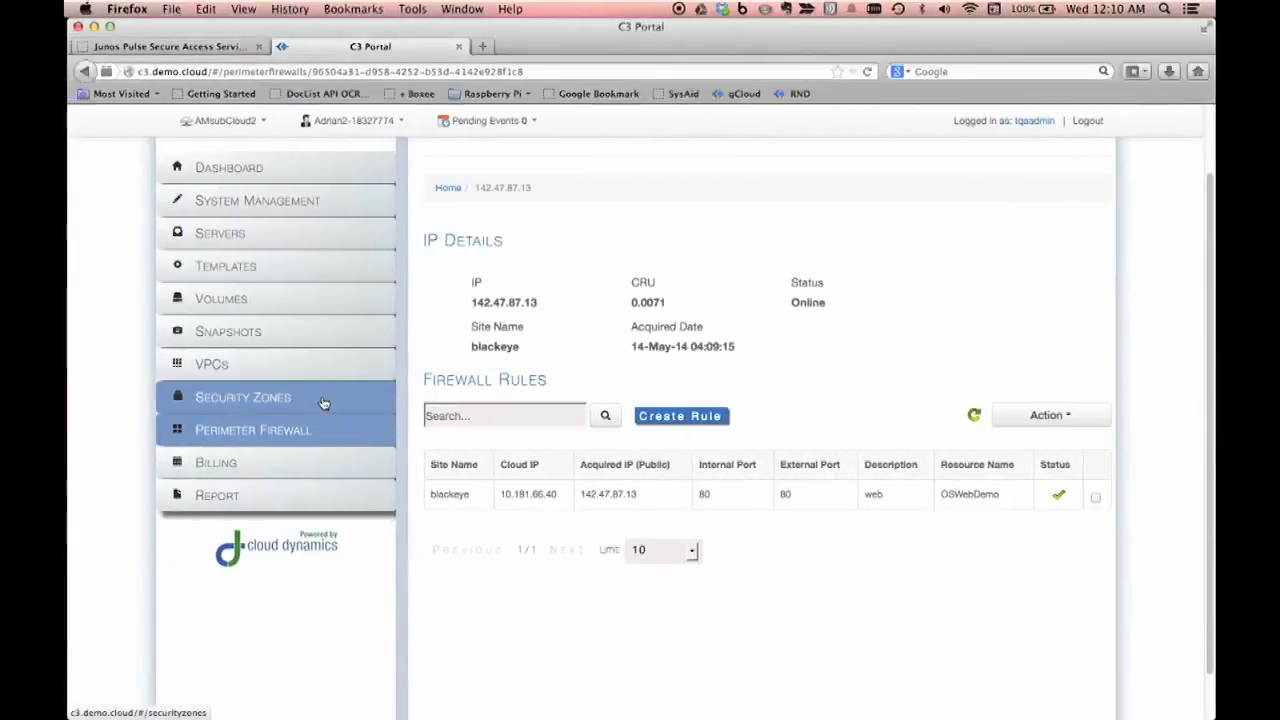
{"action": "left_click", "coordinate": [323, 402]}
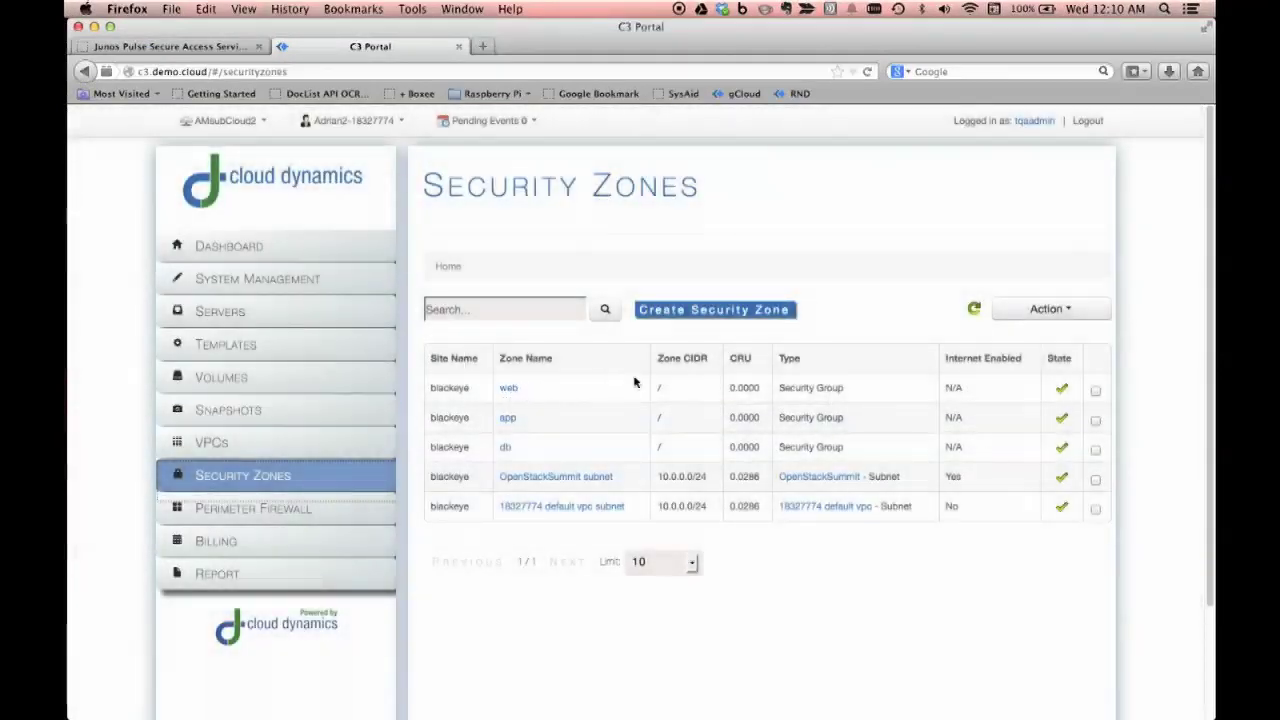
{"action": "left_click_drag", "start_coordinate": [779, 388], "coordinate": [845, 392]}
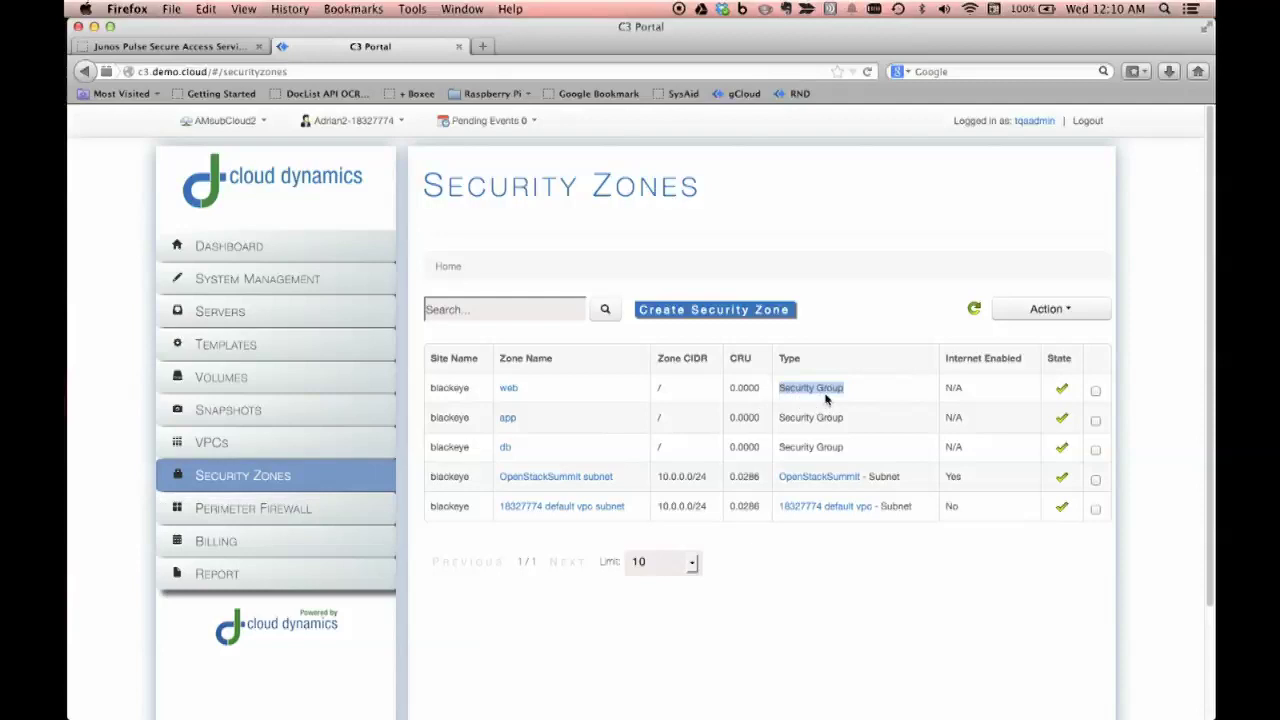
{"action": "left_click", "coordinate": [510, 392]}
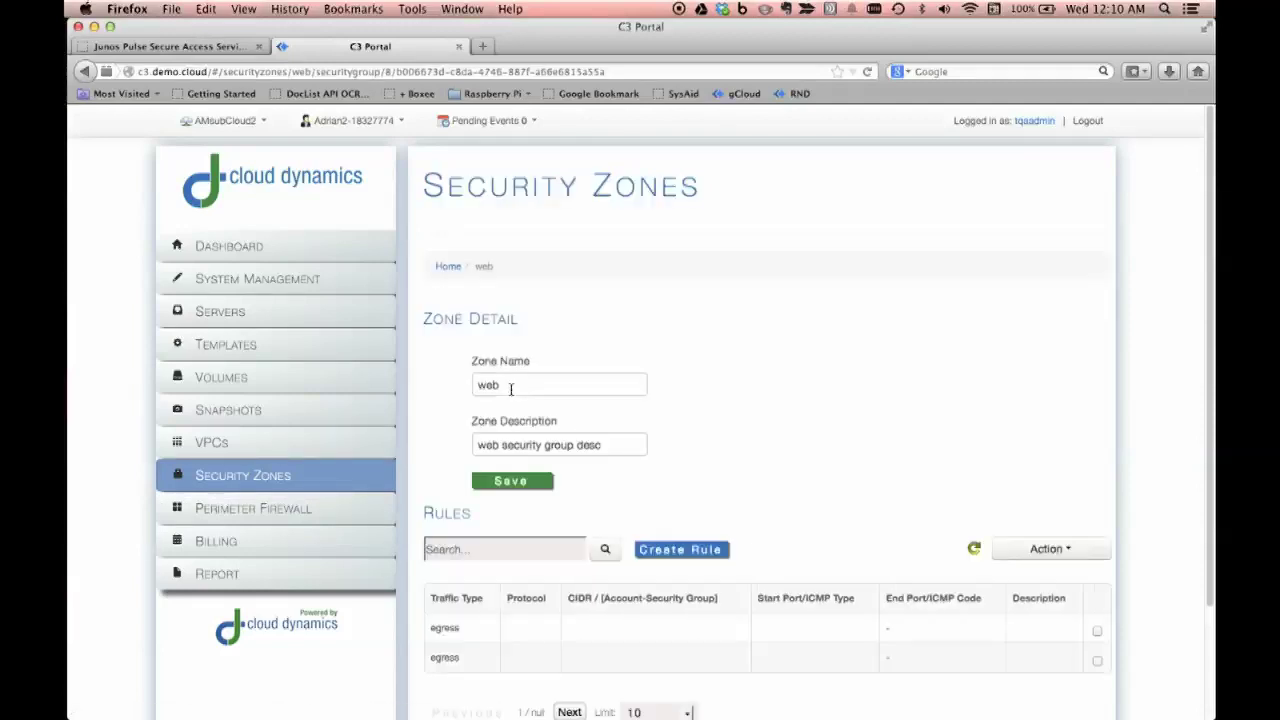
Step: Create a TCP ingress rule in the web security zone for CIDR 0.0.0.0/0, start port 80, end port 80, description web
{"action": "scroll", "coordinate": [663, 513], "scroll_direction": "down", "scroll_amount": 3}
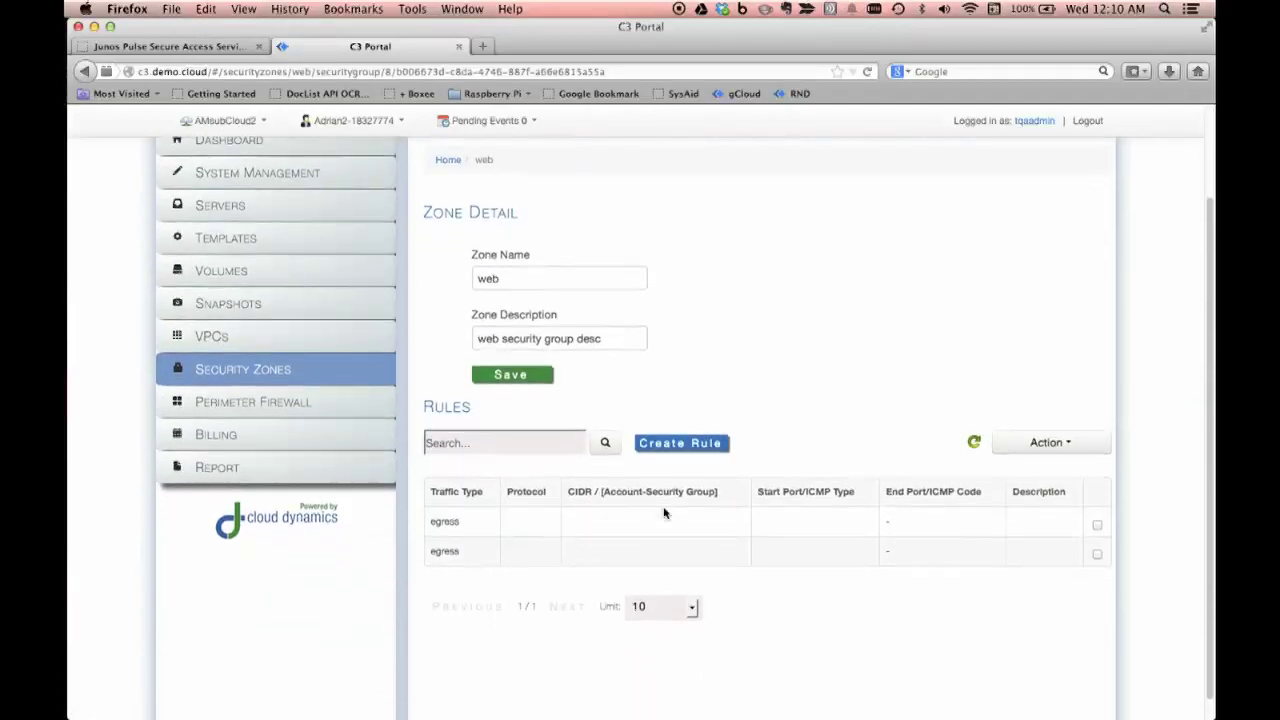
{"action": "left_click", "coordinate": [676, 445]}
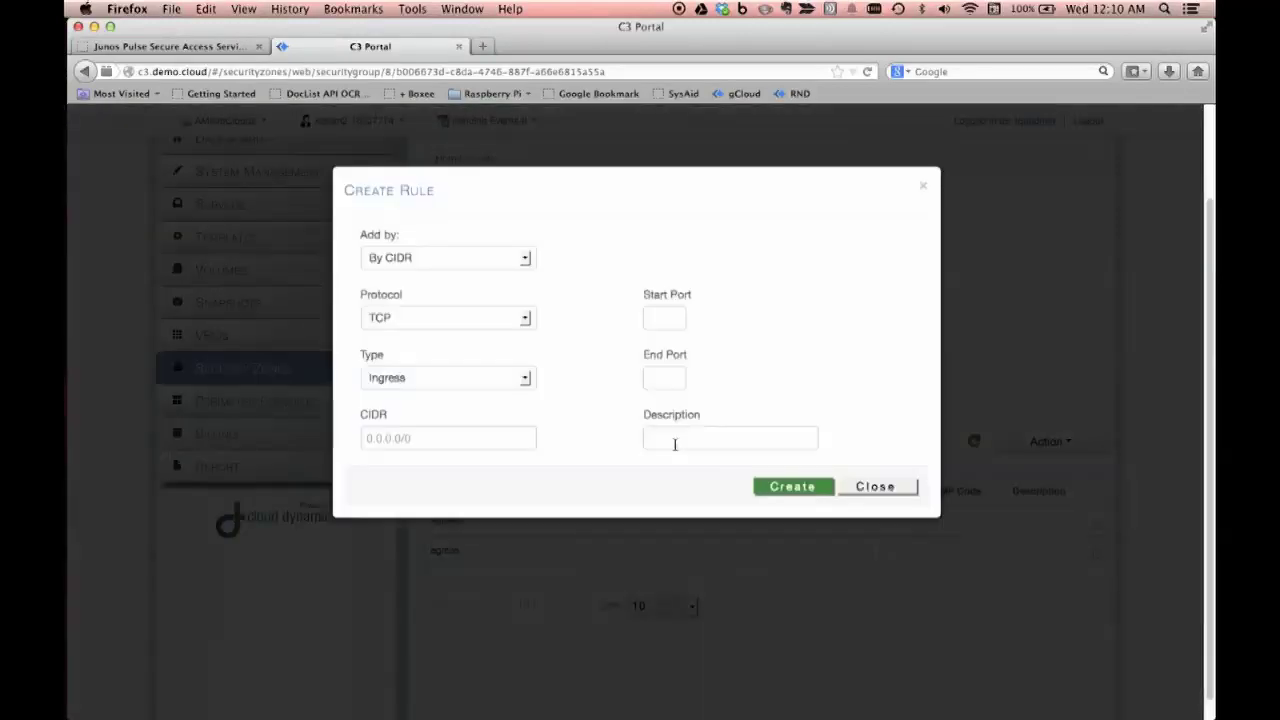
{"action": "left_click", "coordinate": [458, 436]}
{"action": "type", "text": "0"}
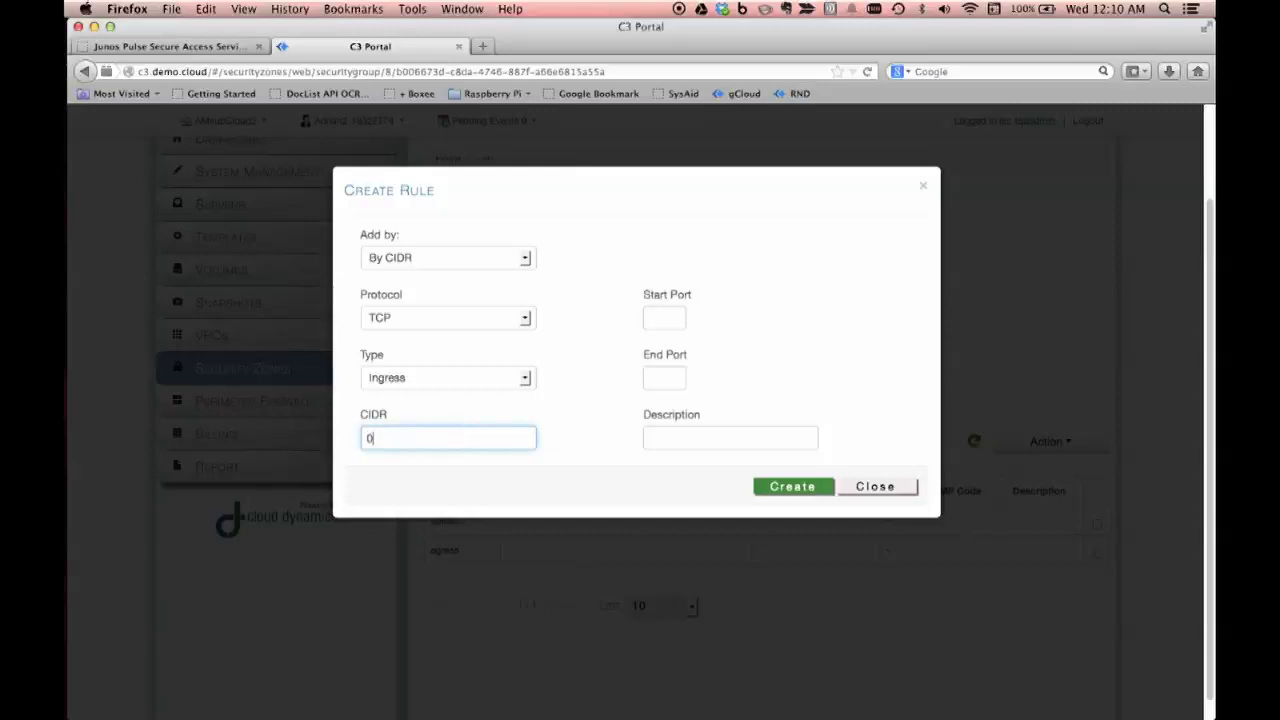
{"action": "type", "text": ".0.0.0/0"}
{"action": "left_click", "coordinate": [655, 317]}
{"action": "type", "text": "80"}
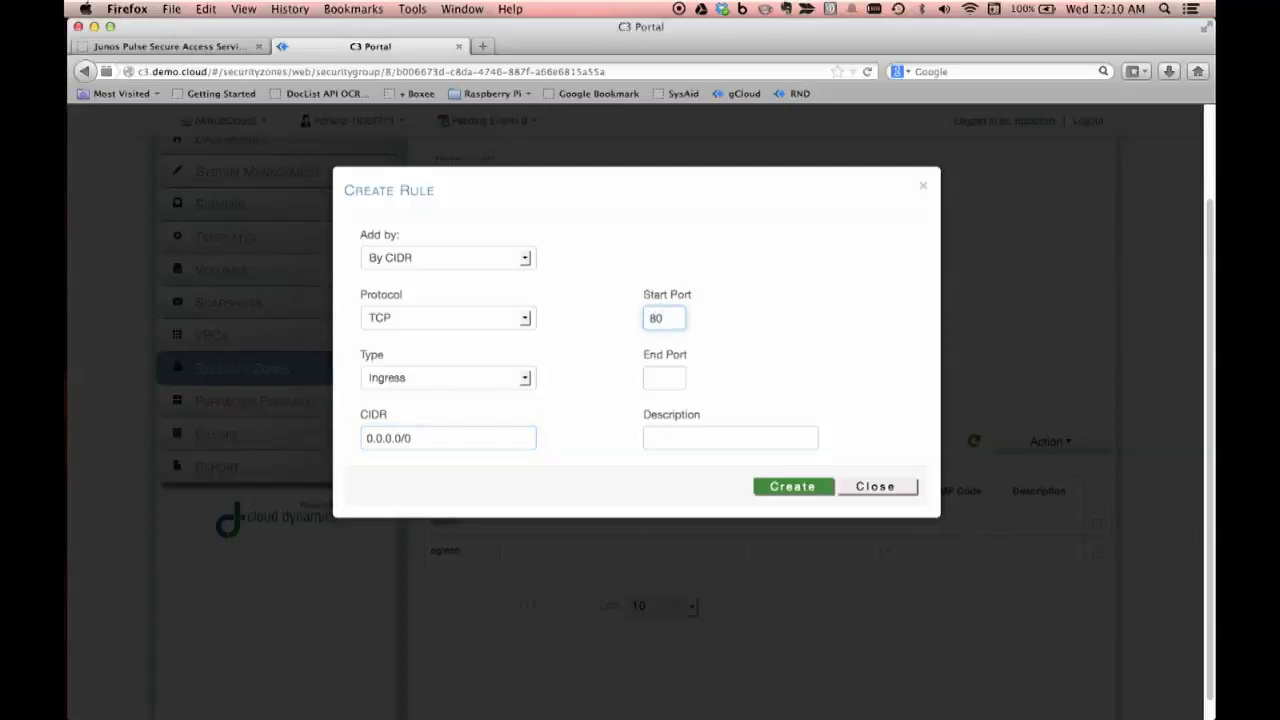
{"action": "left_click", "coordinate": [664, 374]}
{"action": "type", "text": "80"}
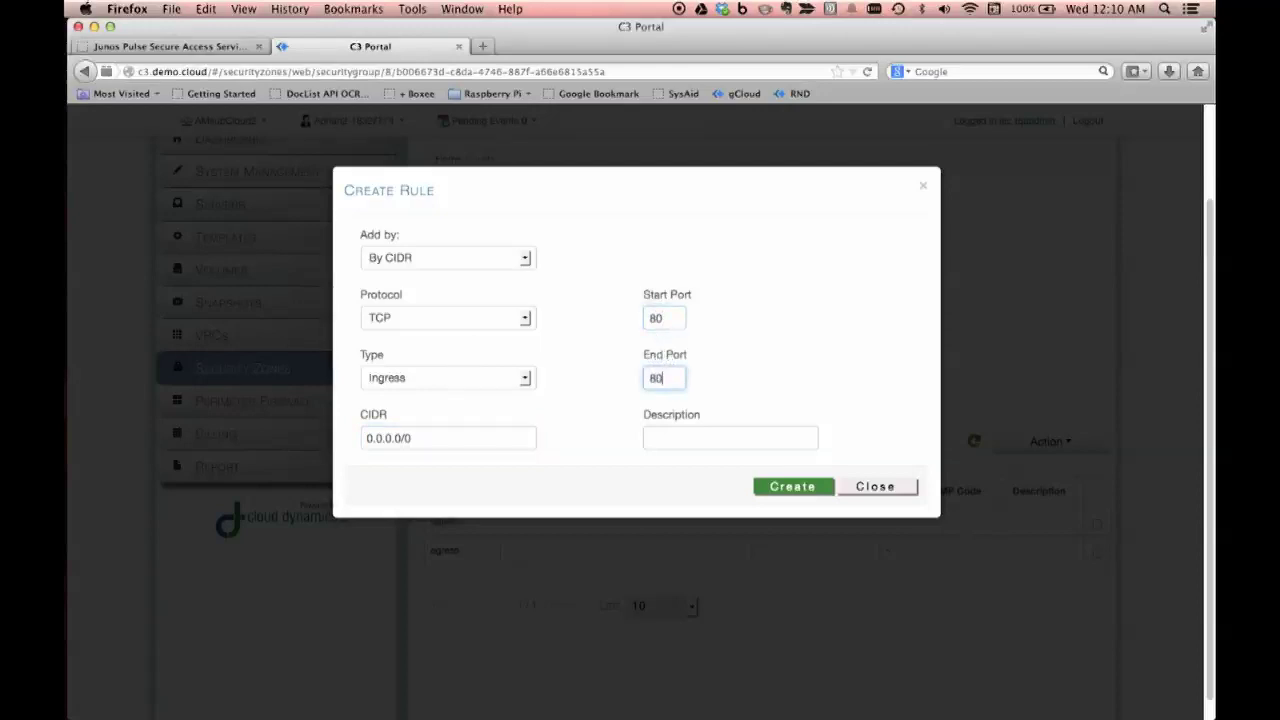
{"action": "left_click", "coordinate": [664, 438]}
{"action": "type", "text": "web"}
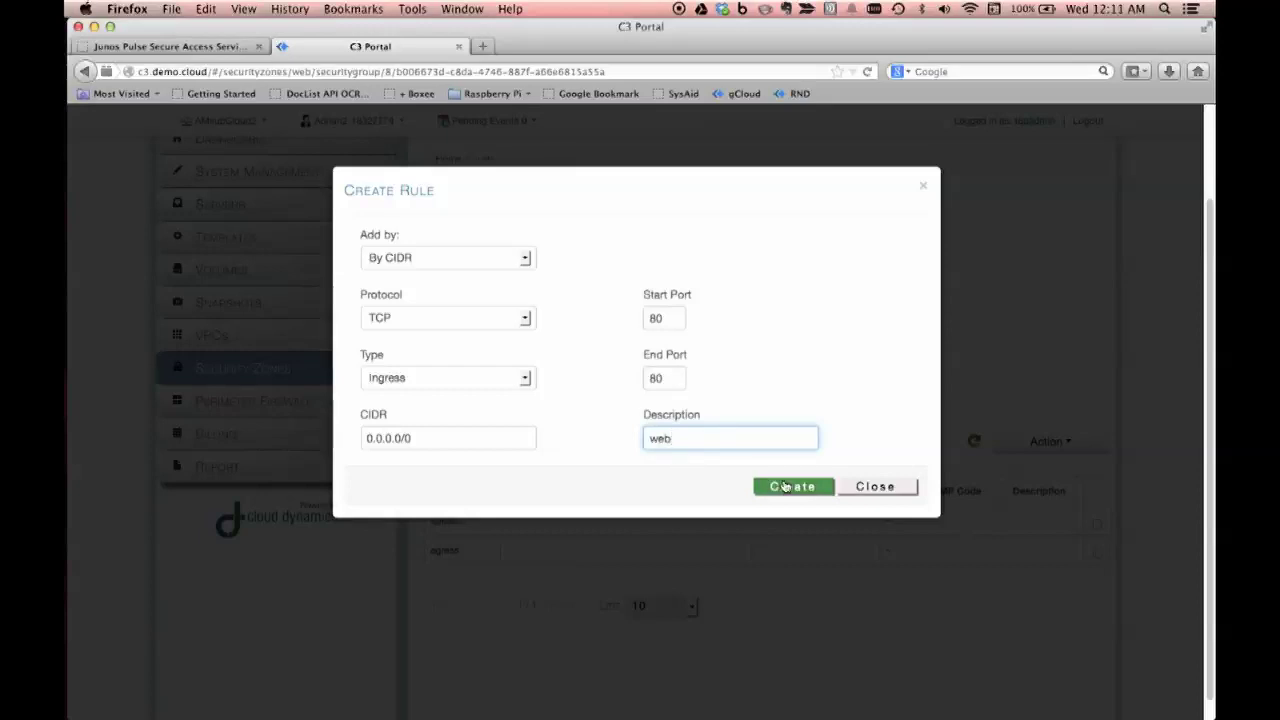
{"action": "left_click", "coordinate": [794, 487]}
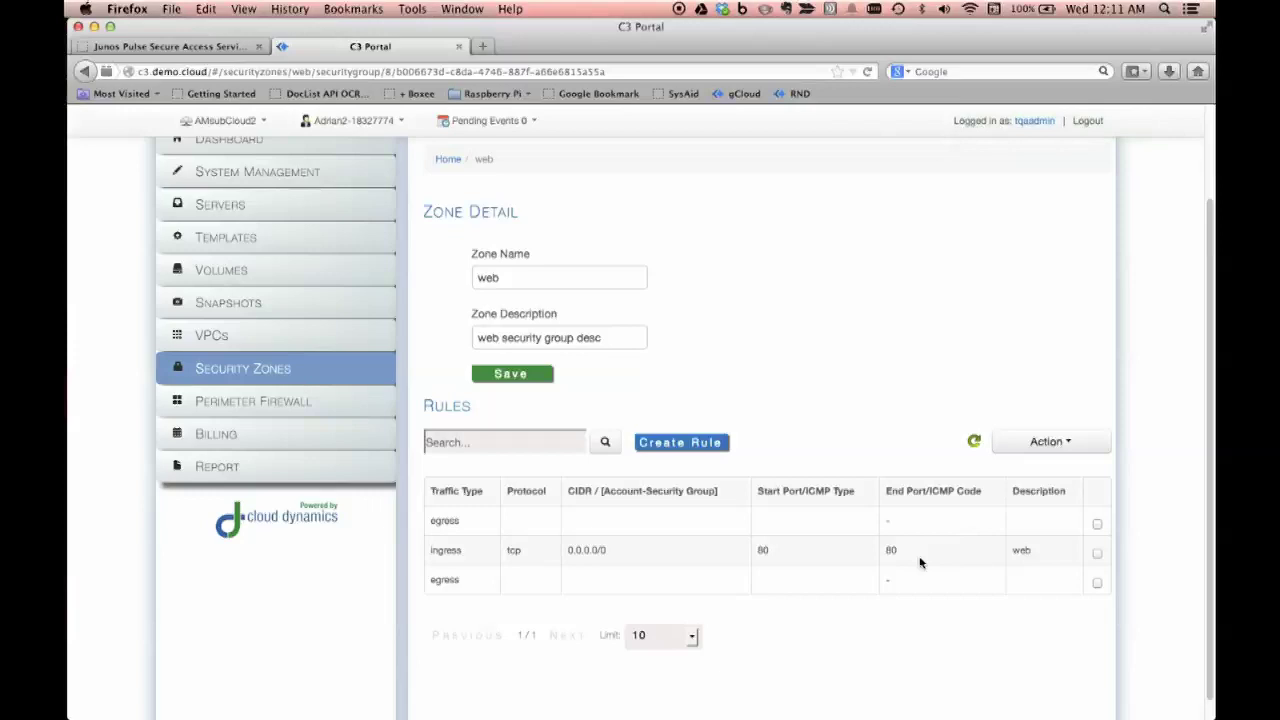
Step: Switch to Keynote and review the firewall path on the cDOS Demo slide
{"action": "key", "text": "super+Tab"}
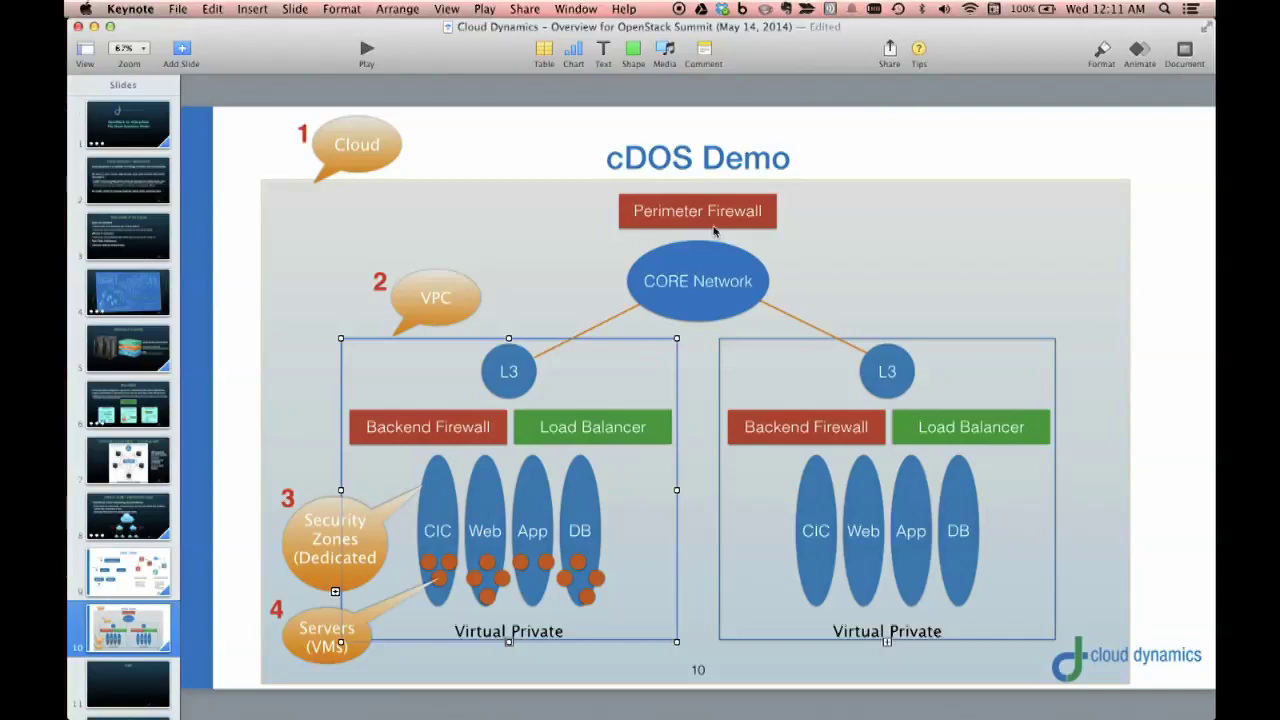
{"action": "left_click", "coordinate": [680, 8]}
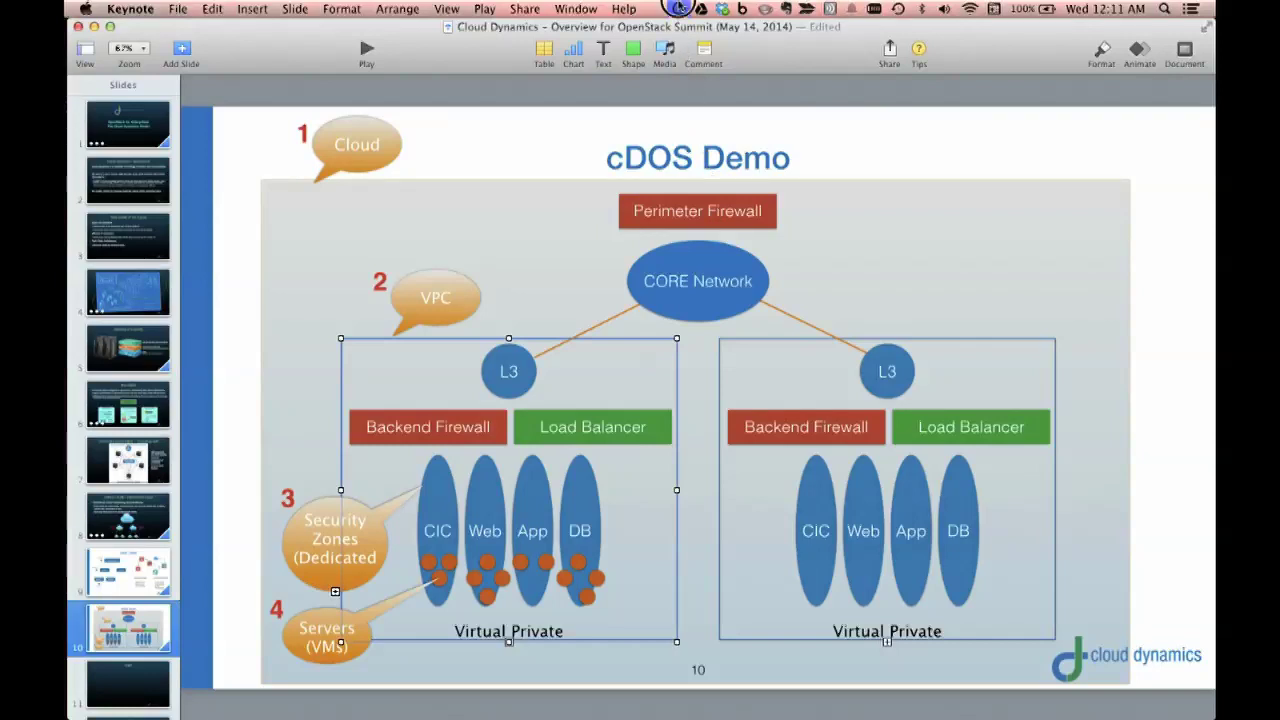